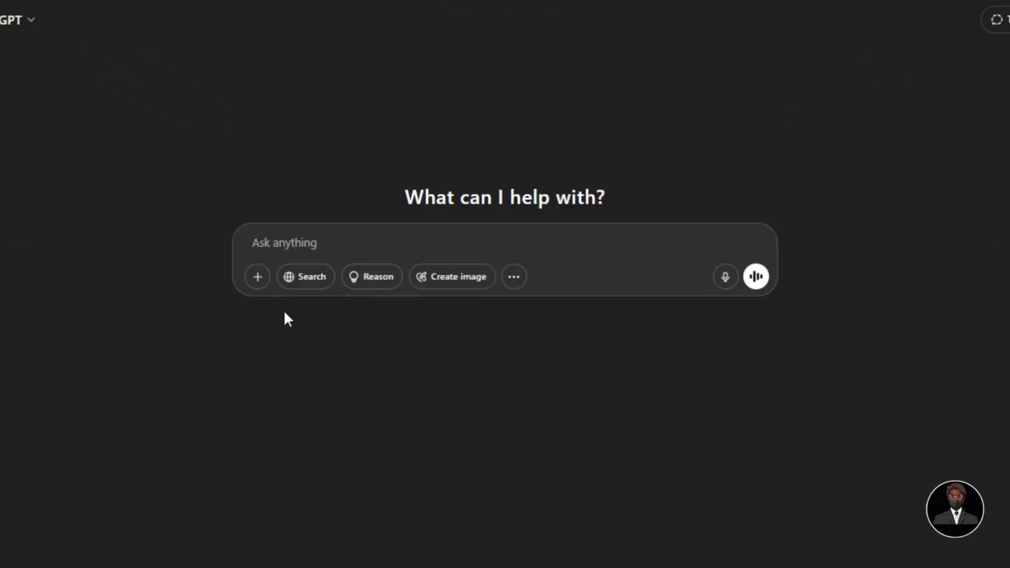
# Attach the podcast-desk photo and send 'Help me create this image as a cartoon'.
pyautogui.click(256, 277)
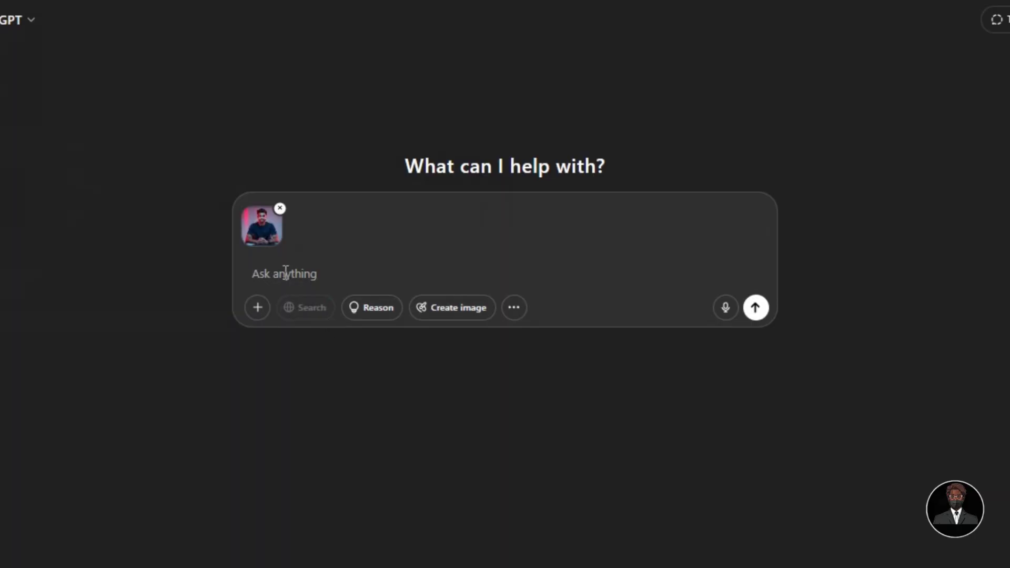
pyautogui.write('Help me create this image as a  cartoon')
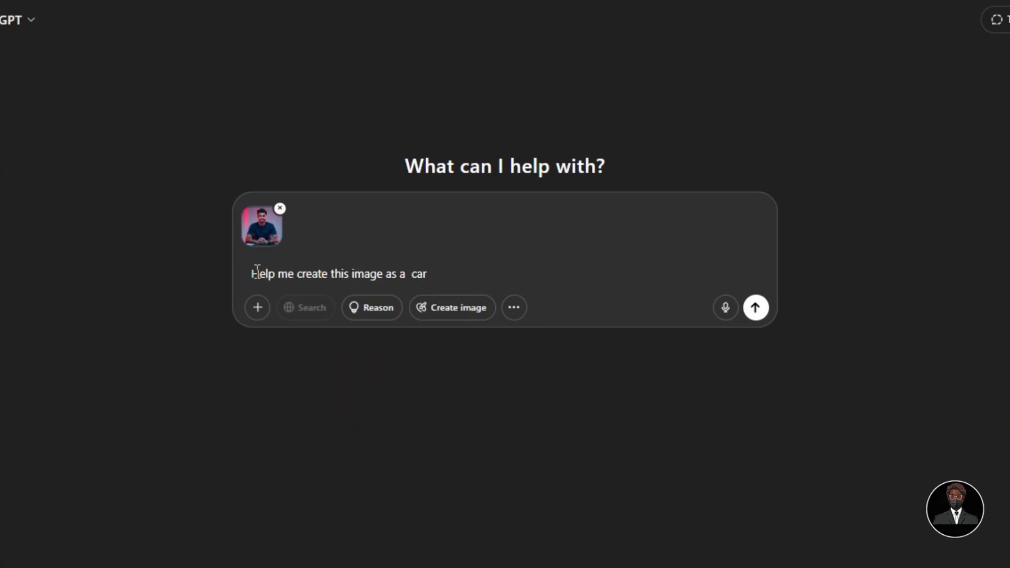
pyautogui.click(753, 309)
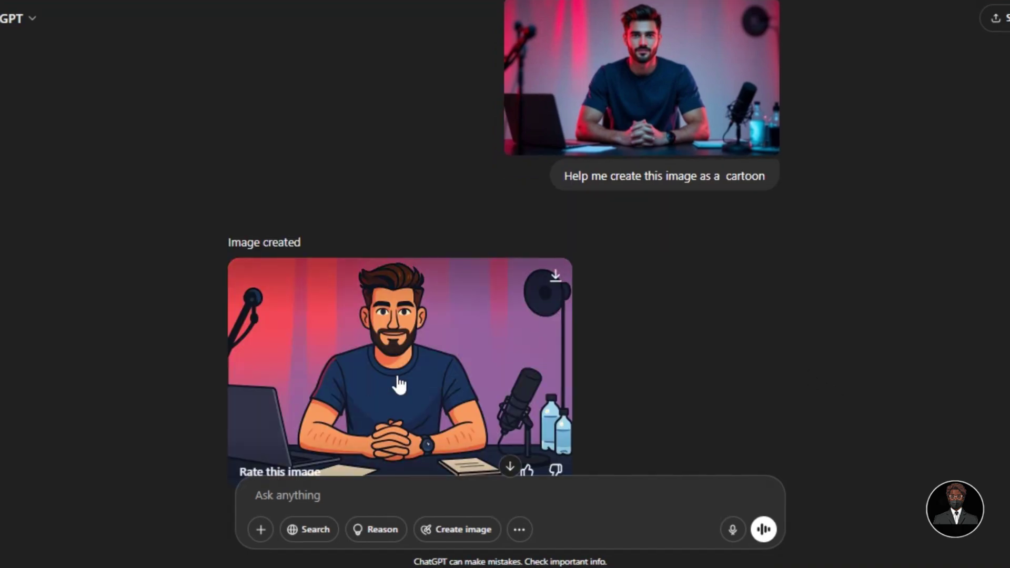
pyautogui.scroll(-1, 398, 385)
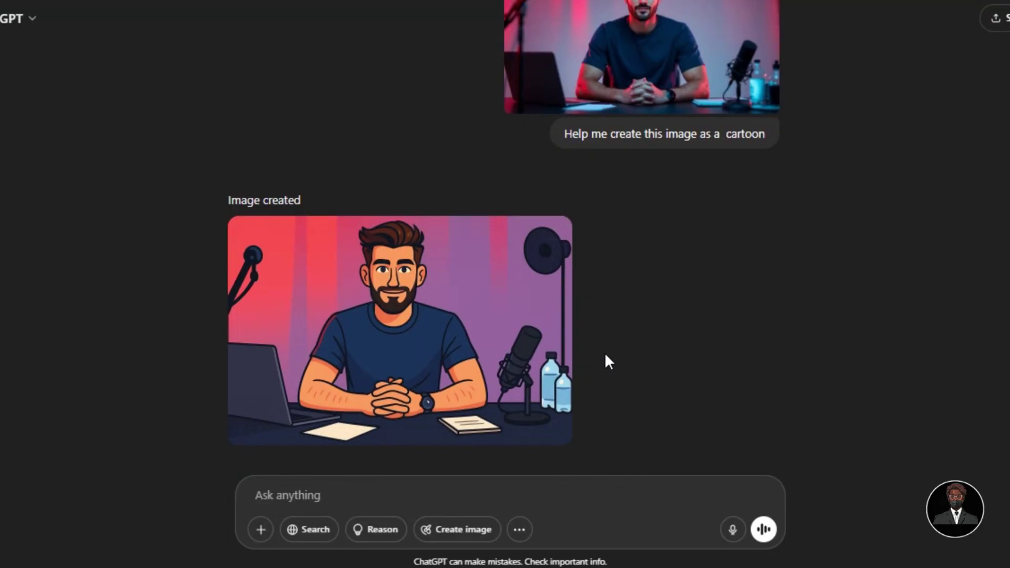
pyautogui.scroll(1, 636, 340)
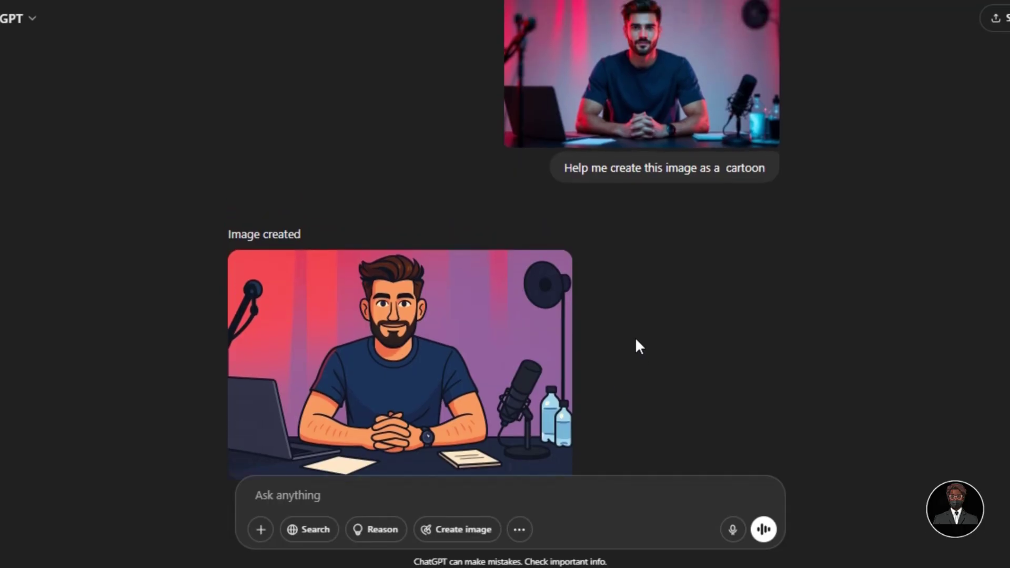
# Upload the second photo of the person in headphones at the bookshelf desk.
pyautogui.scroll(-1, 644, 139)
pyautogui.click(260, 529)
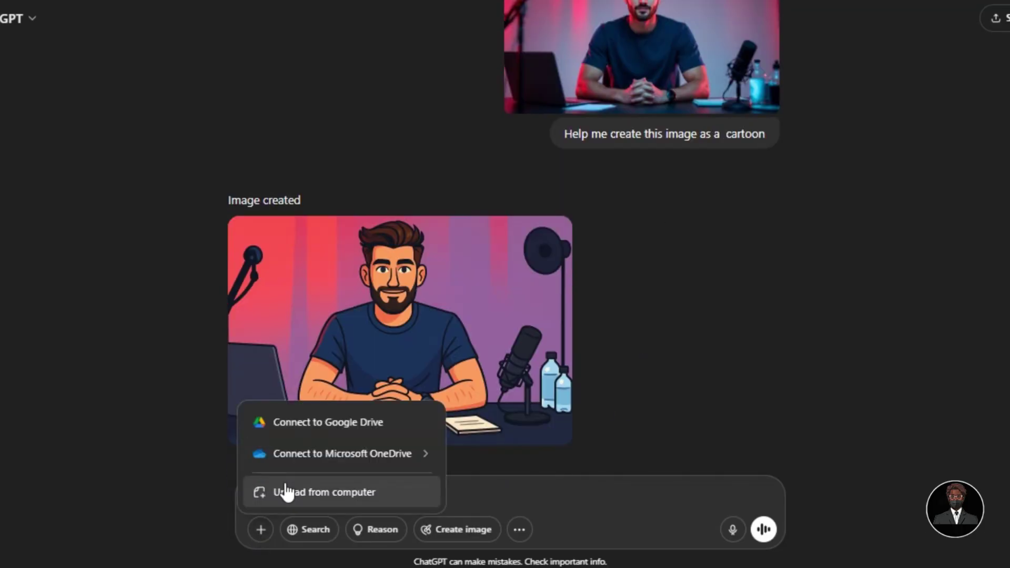
pyautogui.click(259, 489)
pyautogui.click(340, 315)
# Copy the earlier cartoon prompt, paste it with the photo and send it.
pyautogui.scroll(-1, 379, 407)
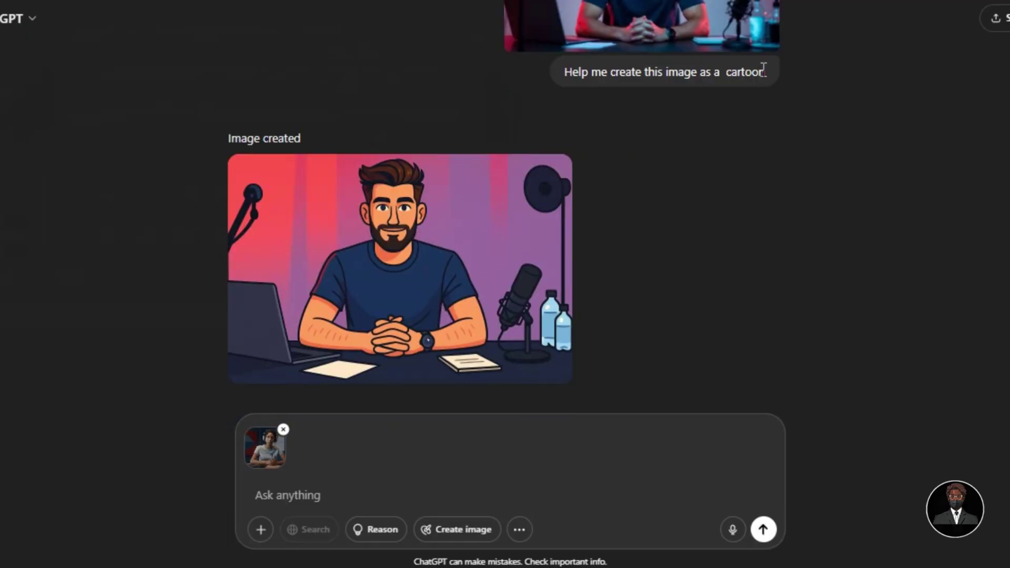
pyautogui.moveTo(768, 72); pyautogui.dragTo(581, 84)
pyautogui.rightClick(566, 76)
pyautogui.click(605, 99)
pyautogui.rightClick(306, 495)
pyautogui.click(362, 295)
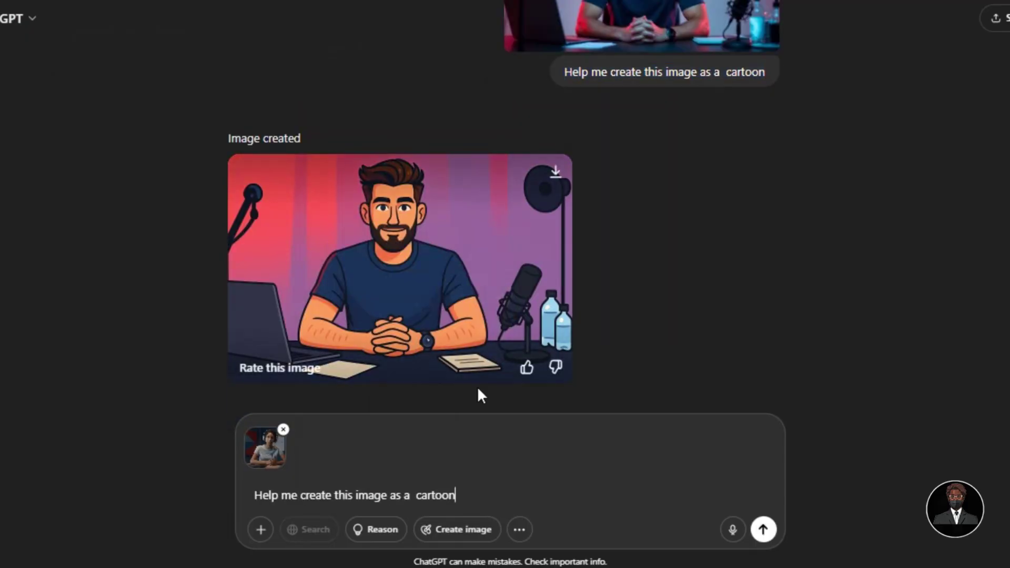
pyautogui.click(763, 529)
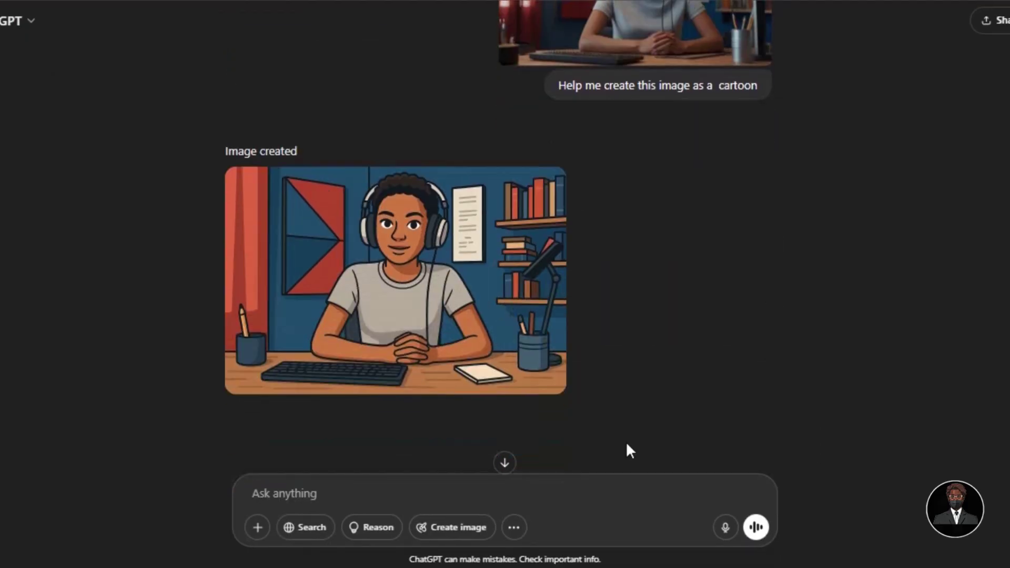
pyautogui.scroll(-1, 629, 451)
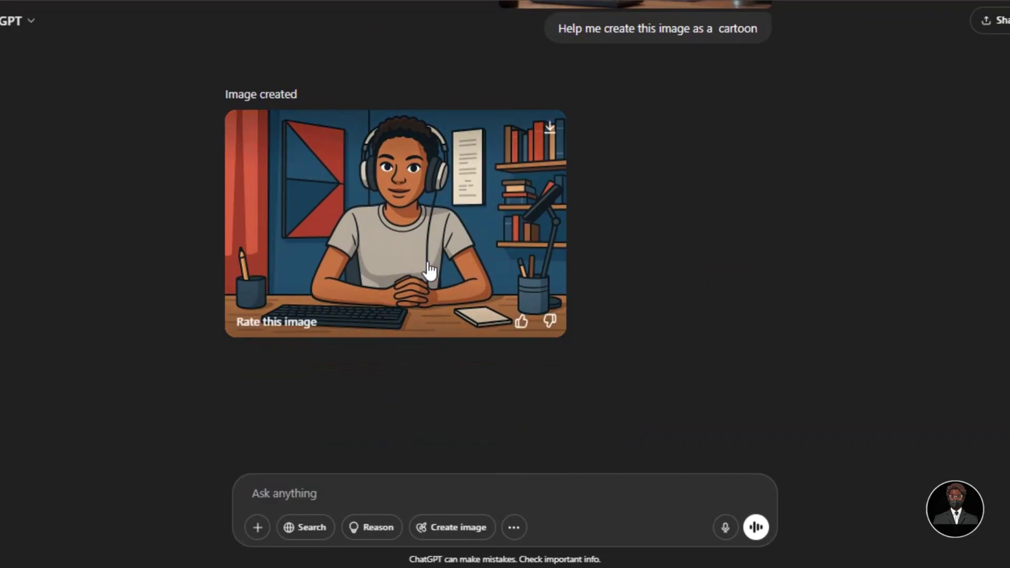
pyautogui.scroll(2, 612, 296)
pyautogui.scroll(2, 611, 292)
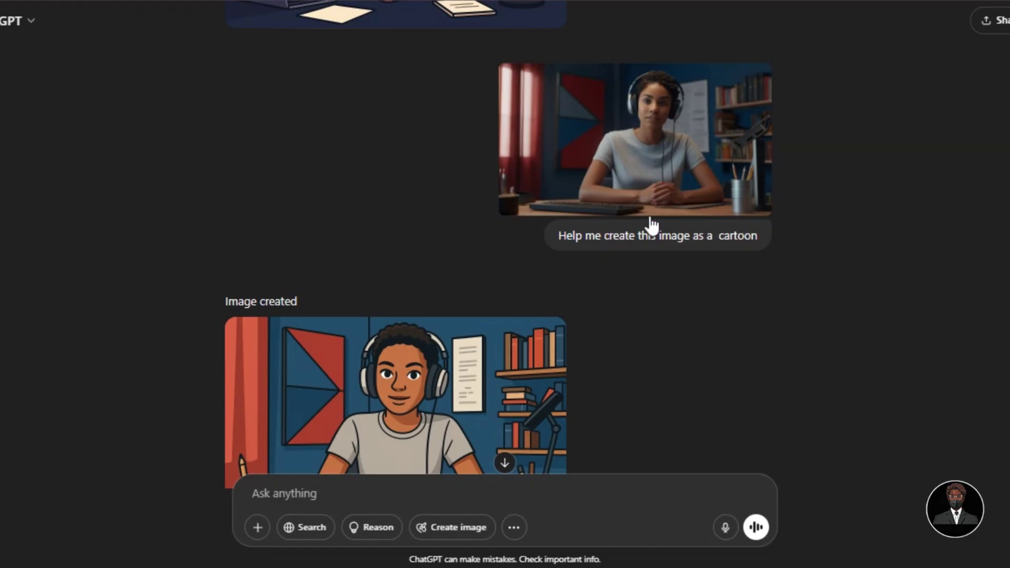
pyautogui.scroll(-2, 692, 356)
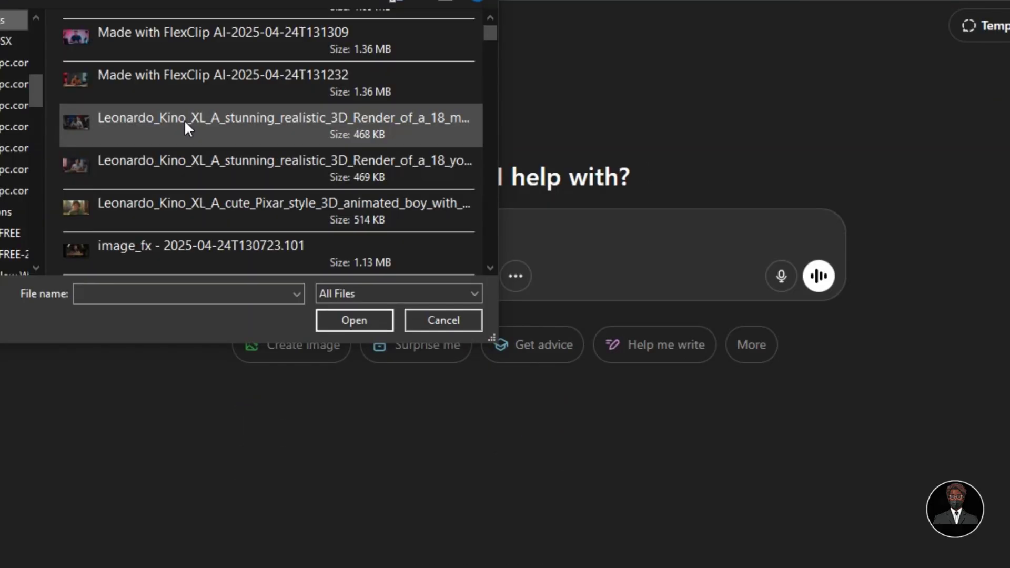
# Attach the bearded man's portrait with the prompt 'Help me create this image as a ghibli art style'.
pyautogui.click(184, 126)
pyautogui.click(344, 314)
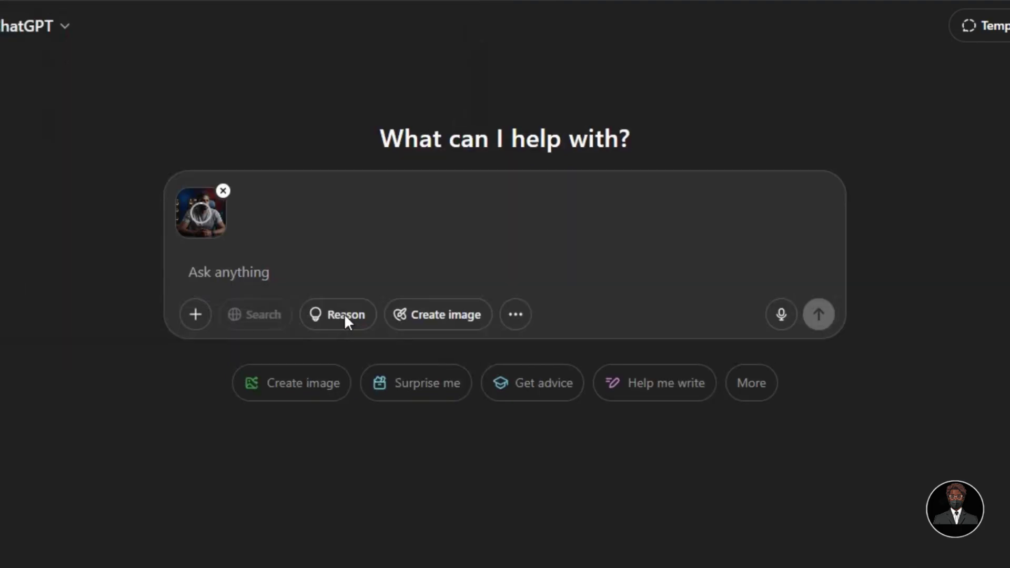
pyautogui.write('Help me create this image as a  ghibli')
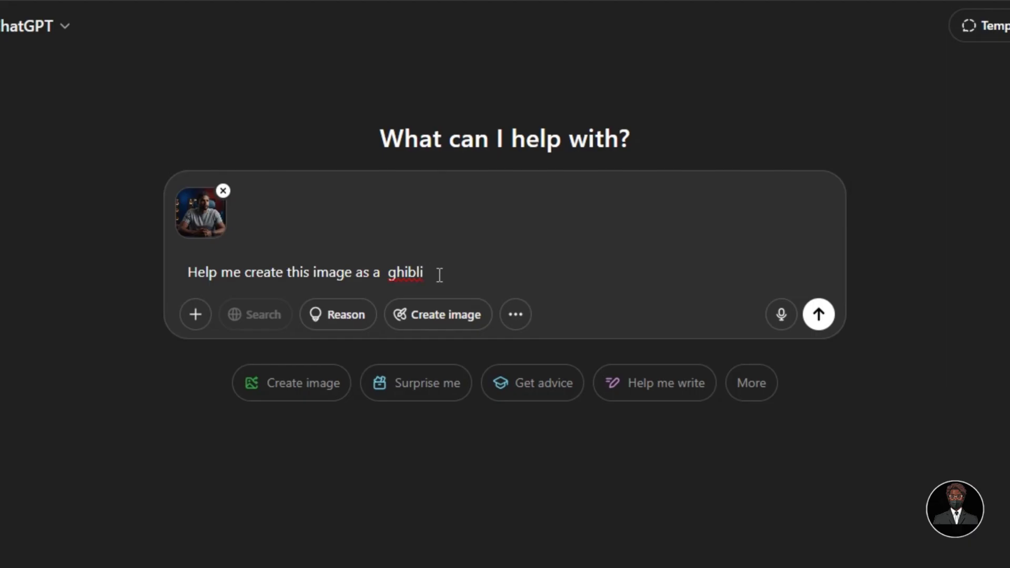
pyautogui.write(' art styl')
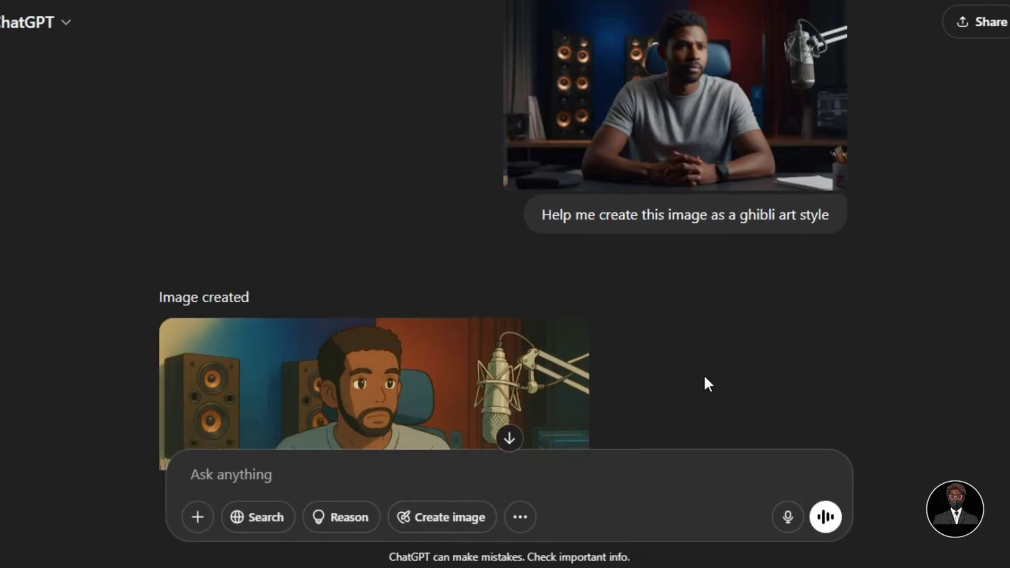
pyautogui.scroll(-5, 704, 374)
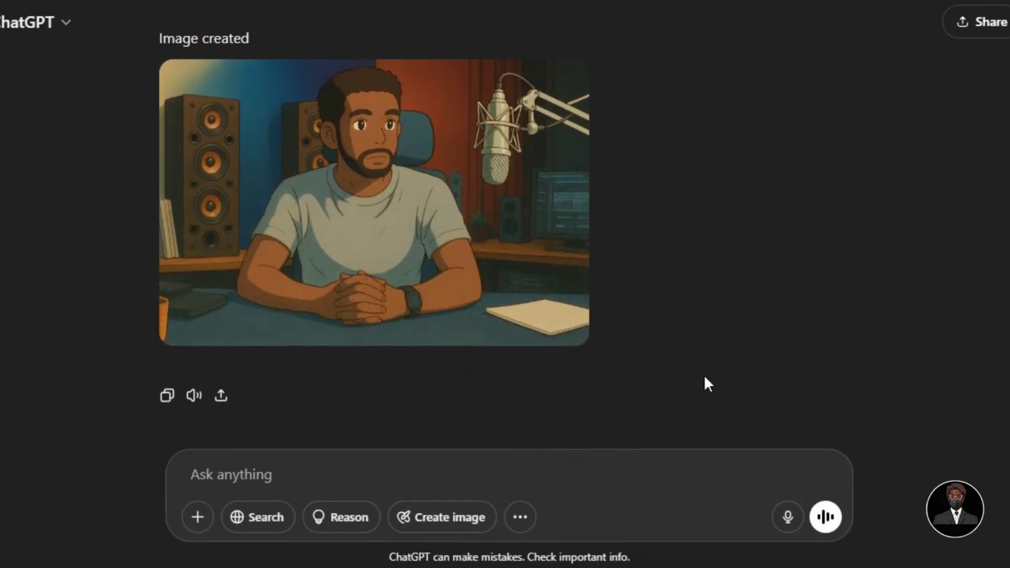
pyautogui.scroll(3, 704, 374)
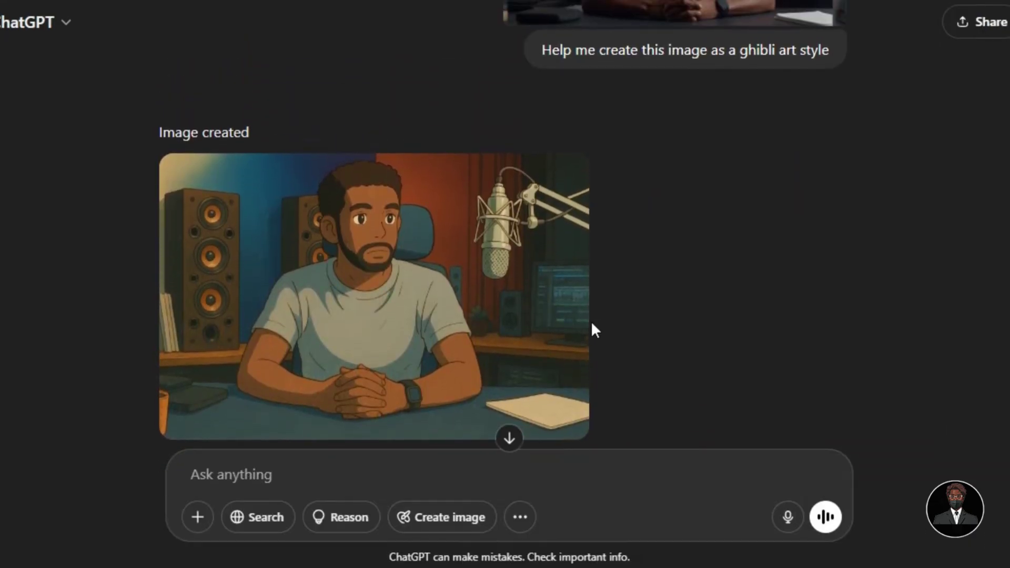
# Upload the podcast-desk photo and send 'Make this in the style of lego'.
pyautogui.click(197, 518)
pyautogui.click(221, 467)
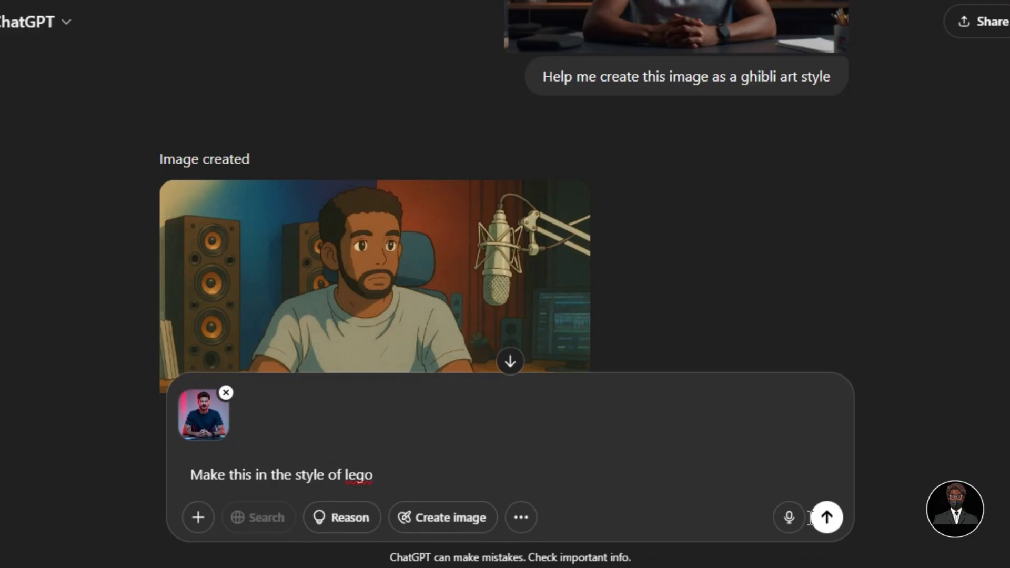
pyautogui.click(825, 517)
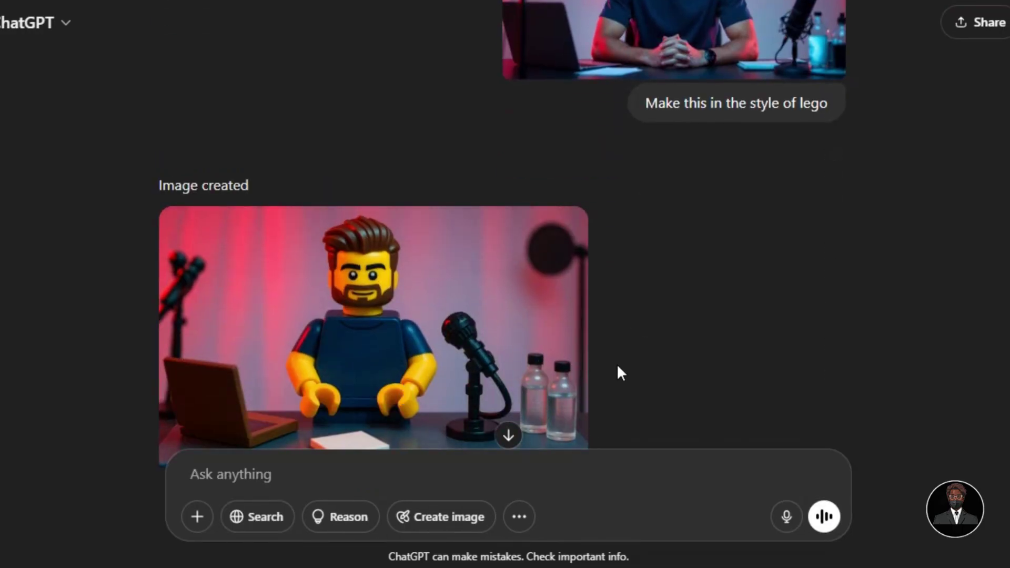
pyautogui.scroll(-2, 617, 364)
pyautogui.moveTo(475, 334)
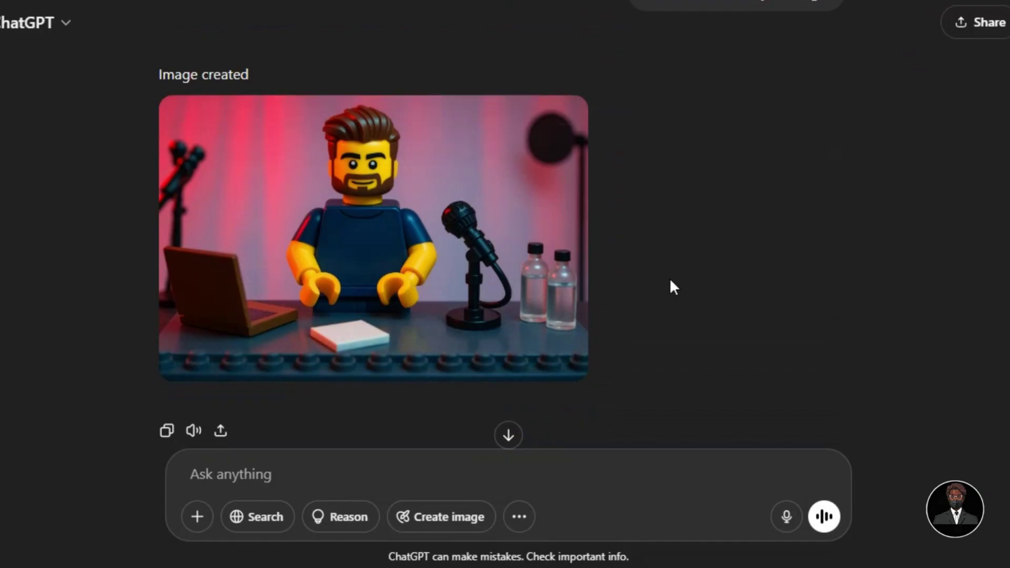
pyautogui.scroll(2, 673, 287)
# Paste in the young man's portrait and request a 3D character sitting in a podcast studio.
pyautogui.click(240, 476)
pyautogui.hotkey('ctrl', 'v')
pyautogui.write('create this ')
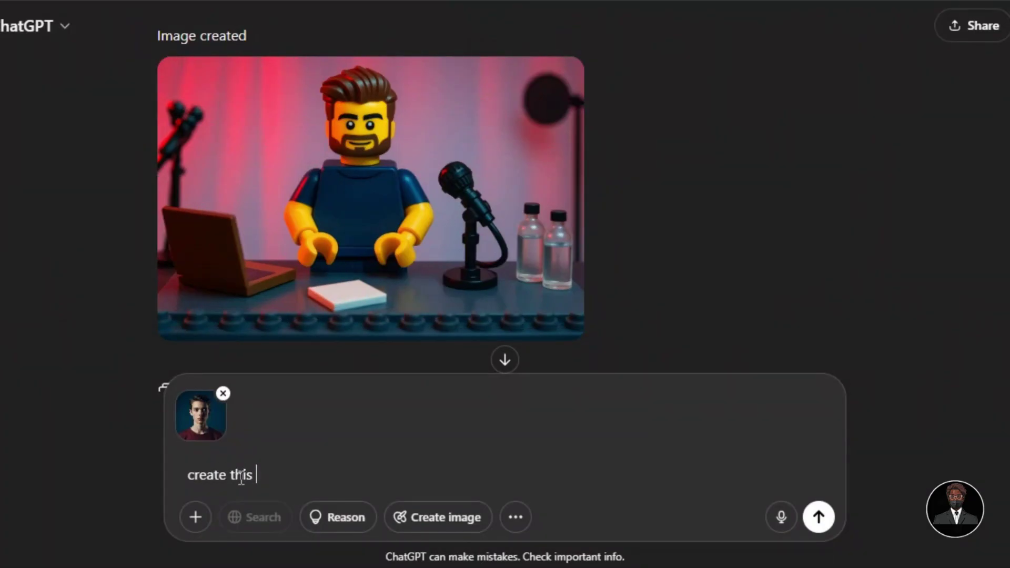
pyautogui.write('image in a 3F char')
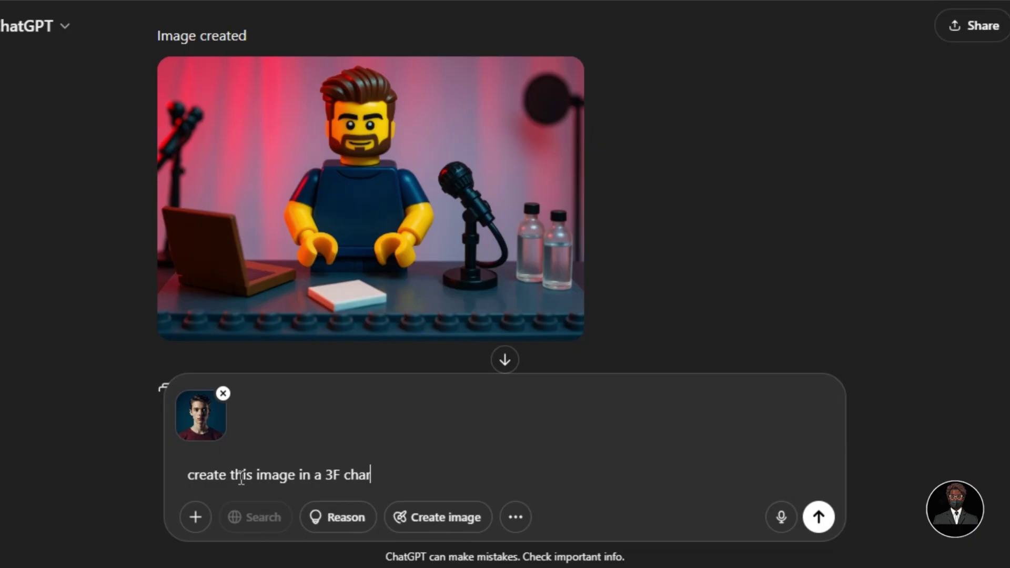
pyautogui.write('acter sitting in a stu')
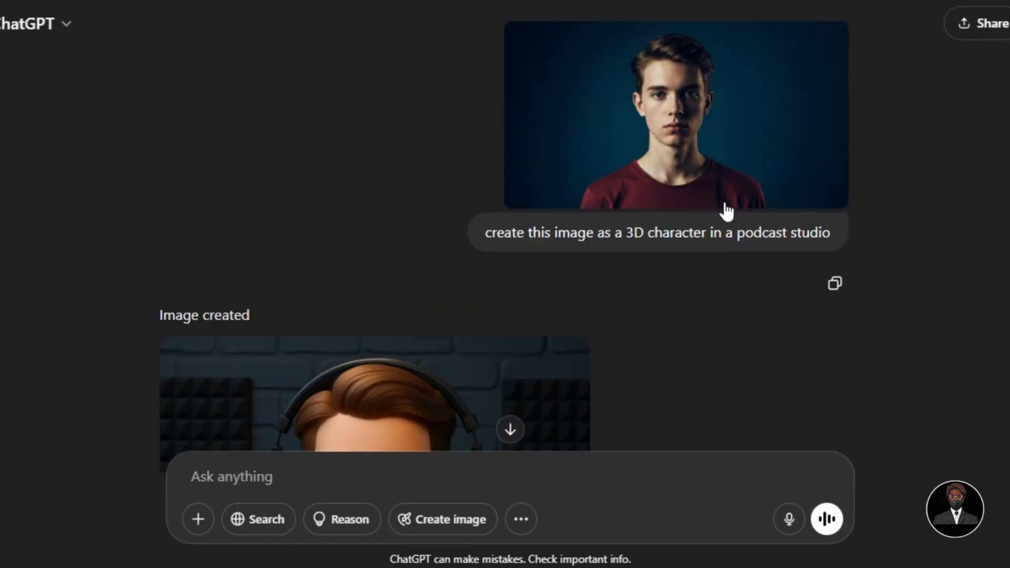
pyautogui.scroll(-5, 698, 342)
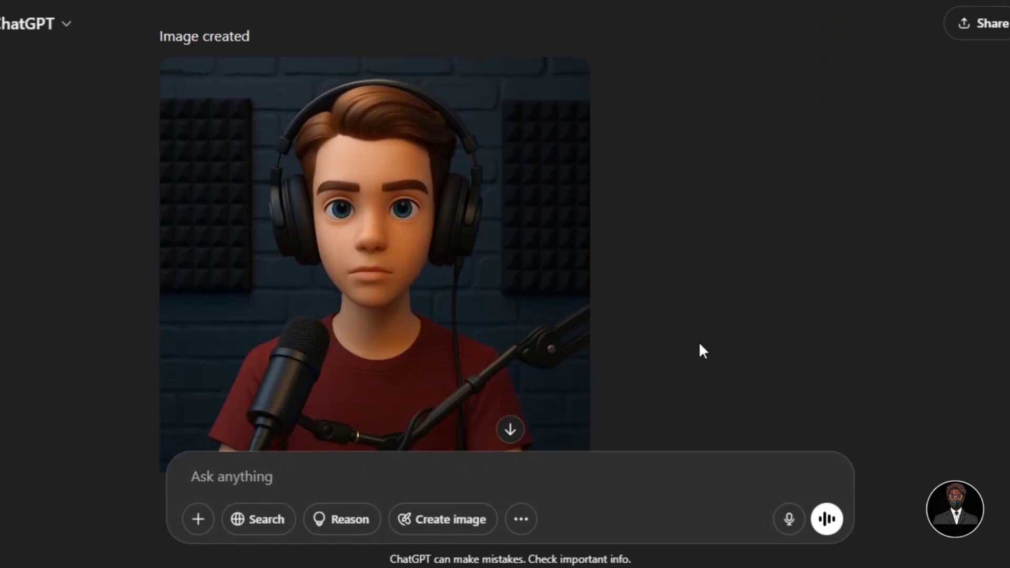
pyautogui.scroll(-1, 703, 350)
pyautogui.scroll(-2, 397, 285)
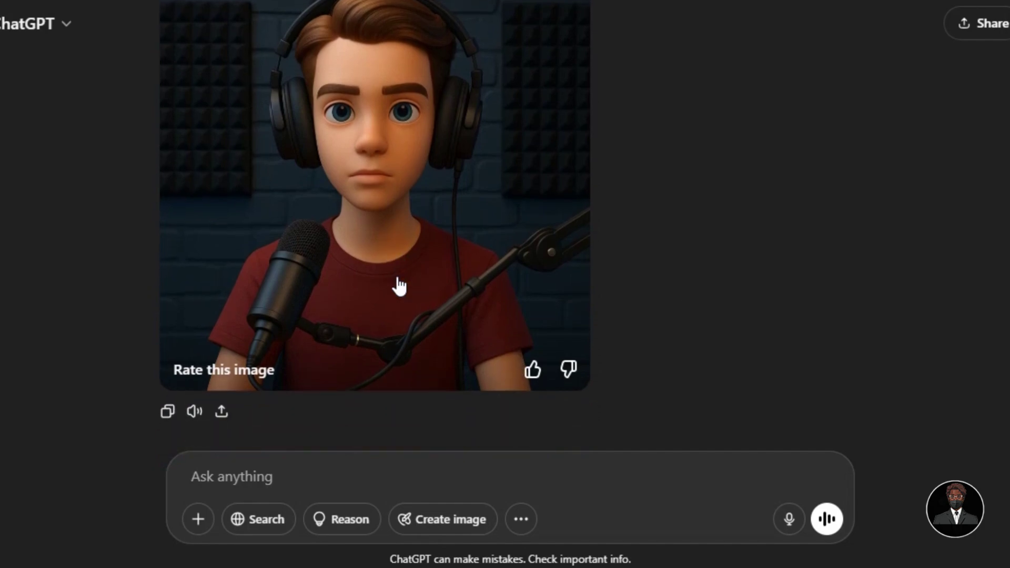
pyautogui.scroll(1, 394, 284)
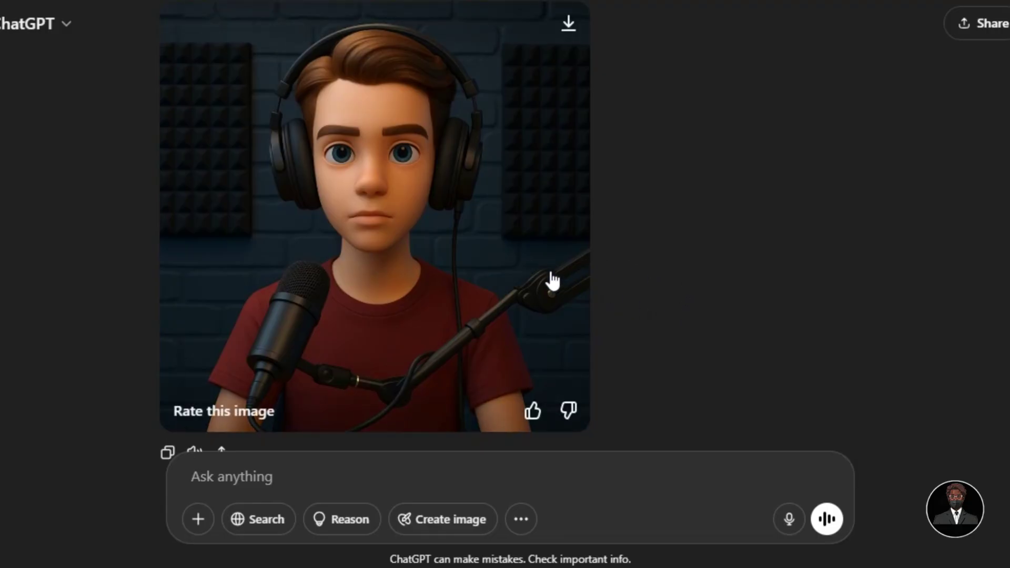
pyautogui.scroll(3, 682, 294)
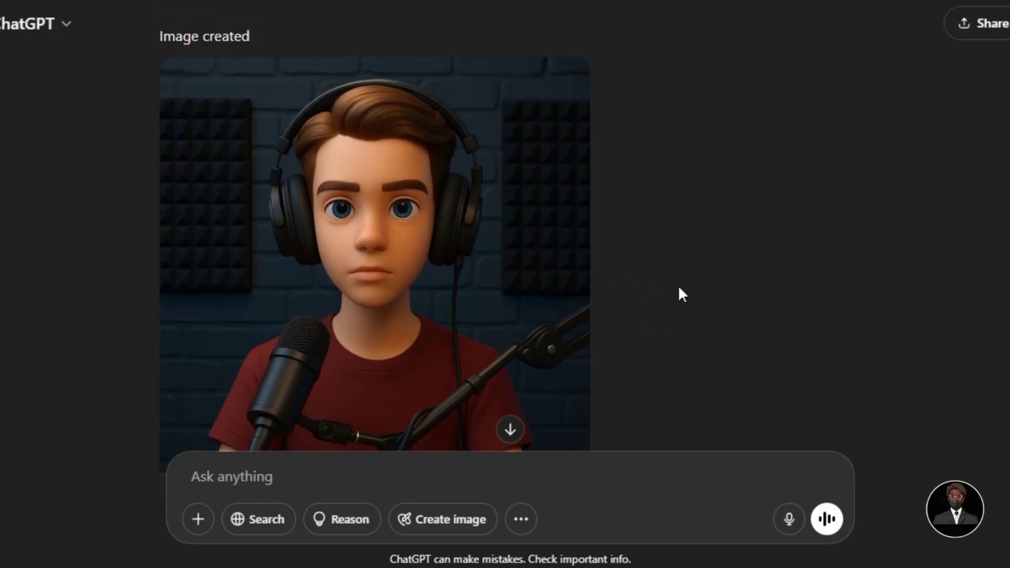
pyautogui.scroll(1, 682, 294)
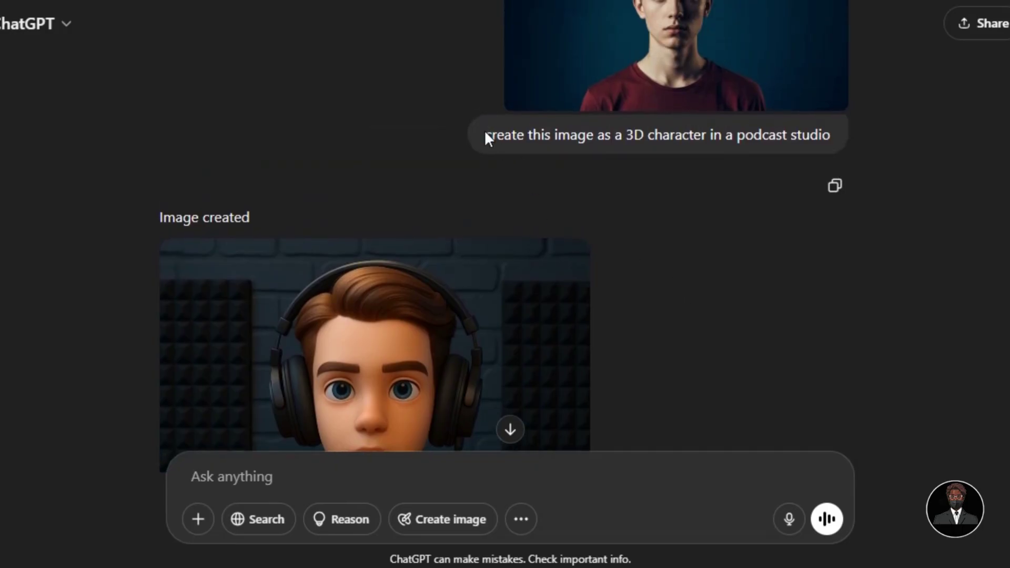
# Resend the 3D studio prompt with '16 by 9 aspect ratio (Landscape dimension)' appended.
pyautogui.moveTo(485, 133); pyautogui.dragTo(838, 150)
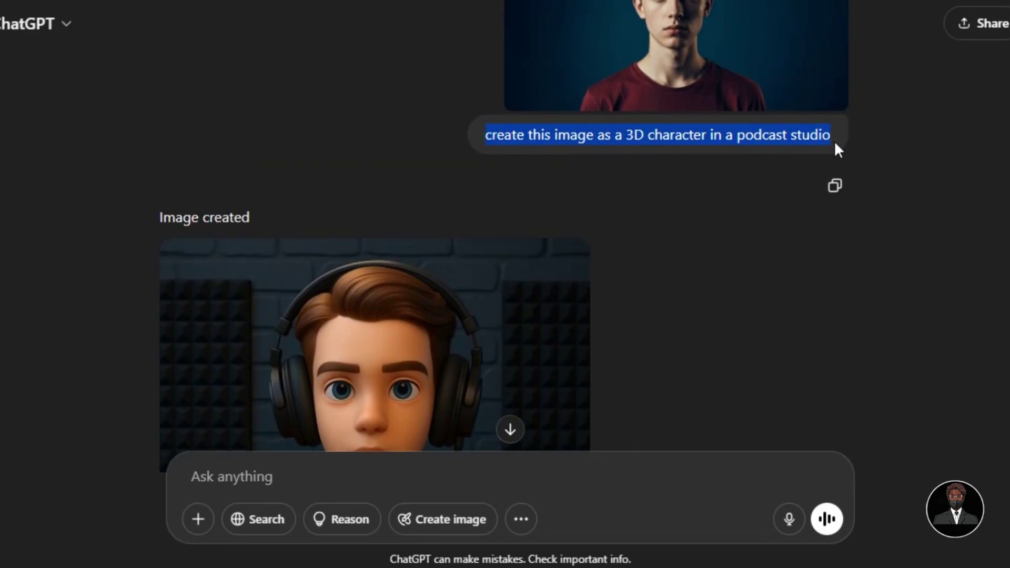
pyautogui.rightClick(835, 144)
pyautogui.click(547, 165)
pyautogui.click(658, 257)
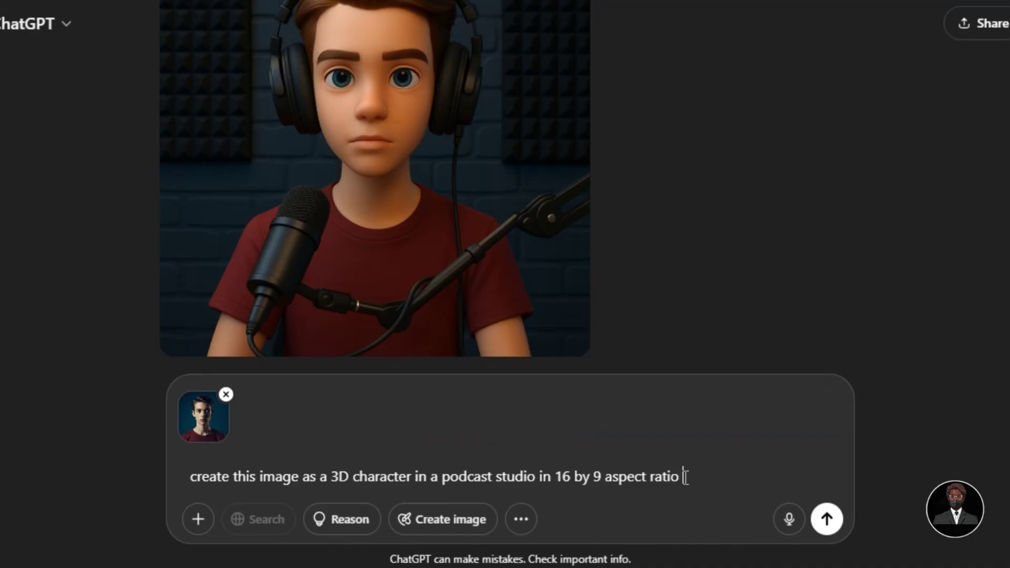
pyautogui.hotkey('ctrl', 'v')
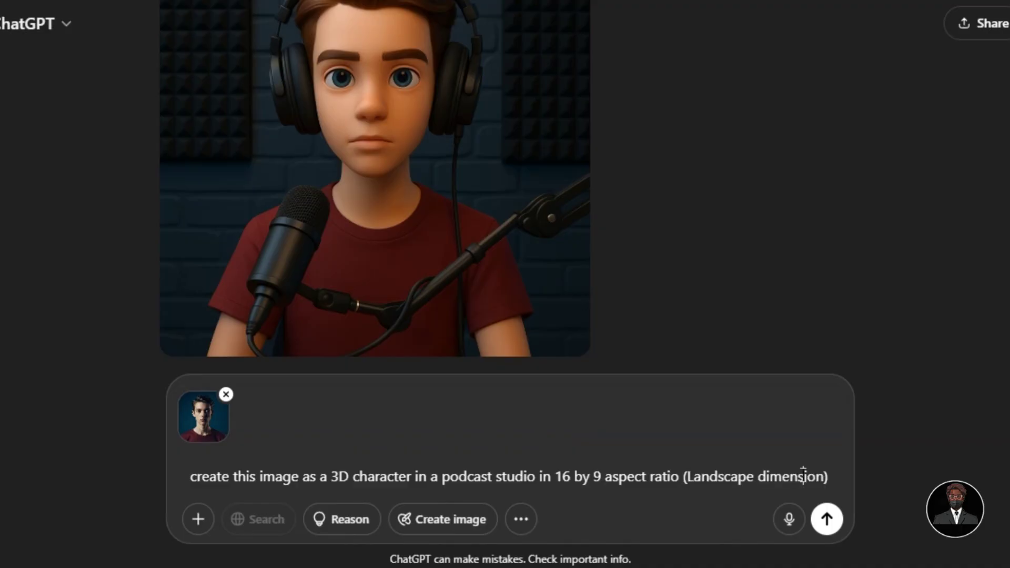
pyautogui.click(826, 520)
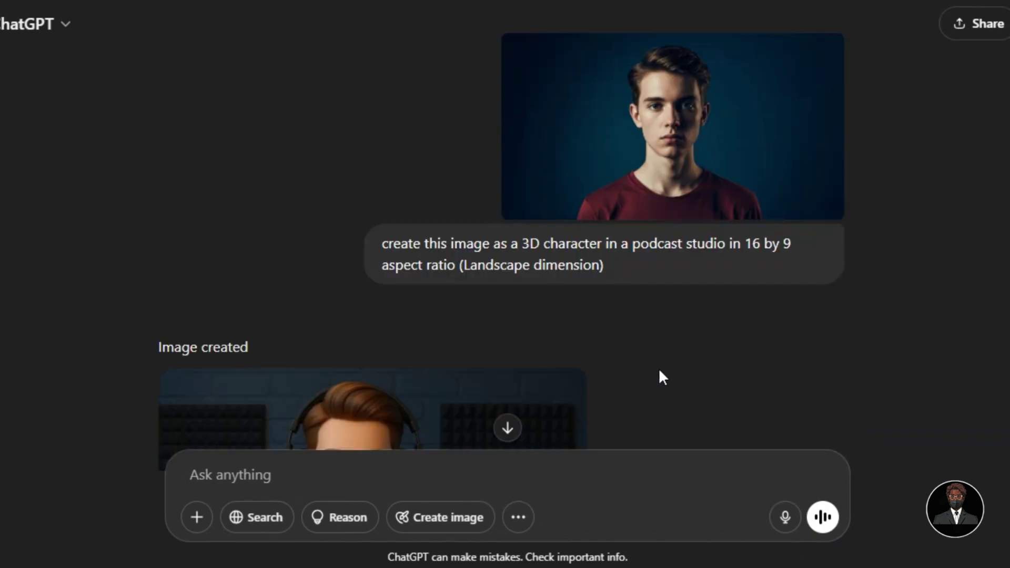
pyautogui.scroll(-5, 659, 368)
pyautogui.moveTo(452, 288)
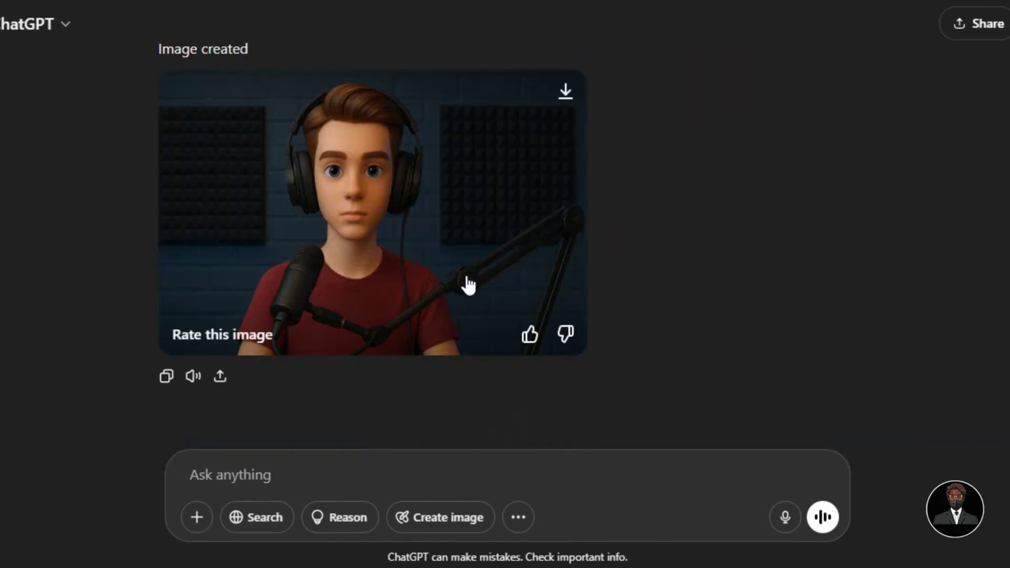
pyautogui.scroll(8, 648, 272)
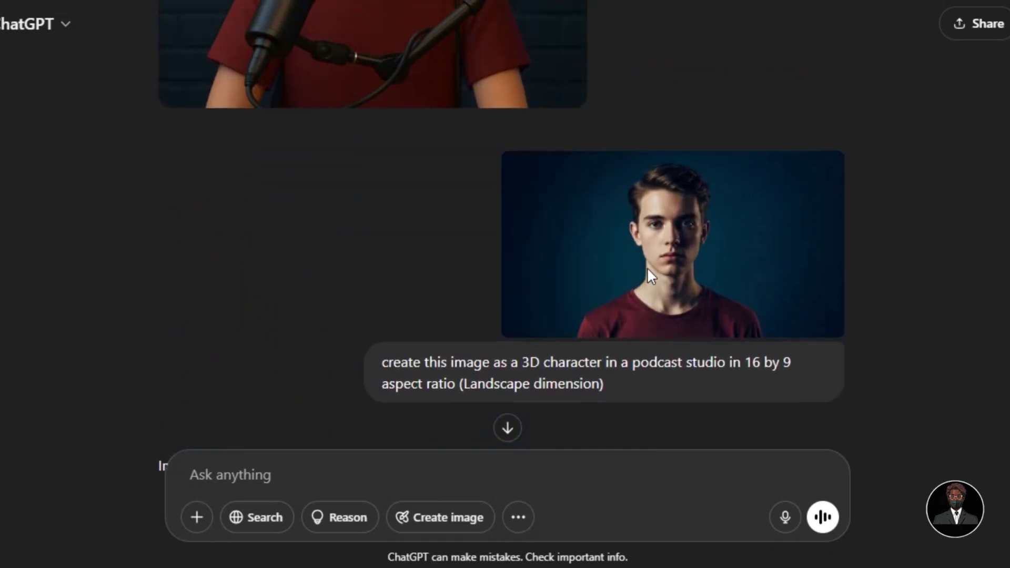
pyautogui.scroll(-8, 834, 331)
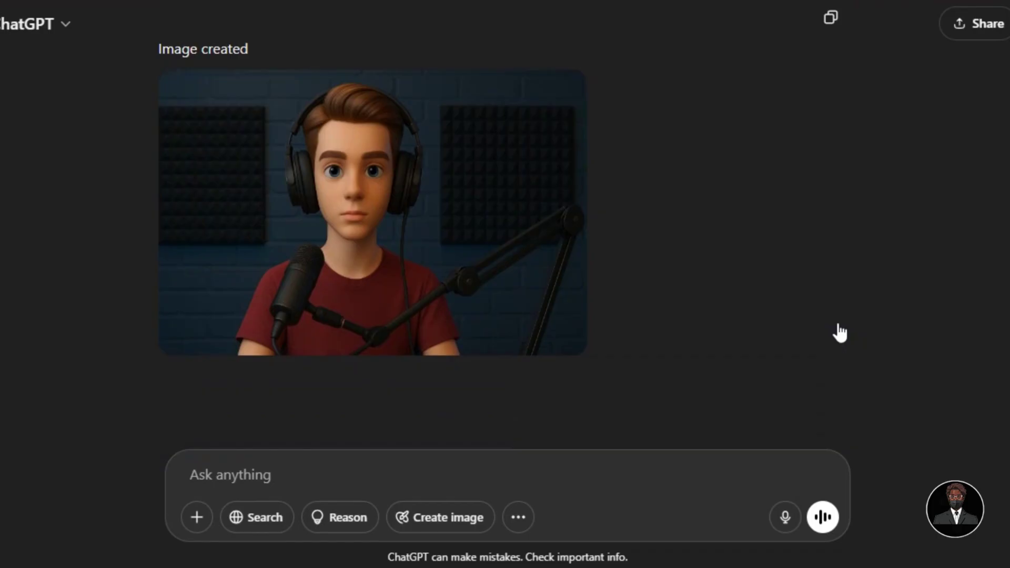
pyautogui.moveTo(525, 307)
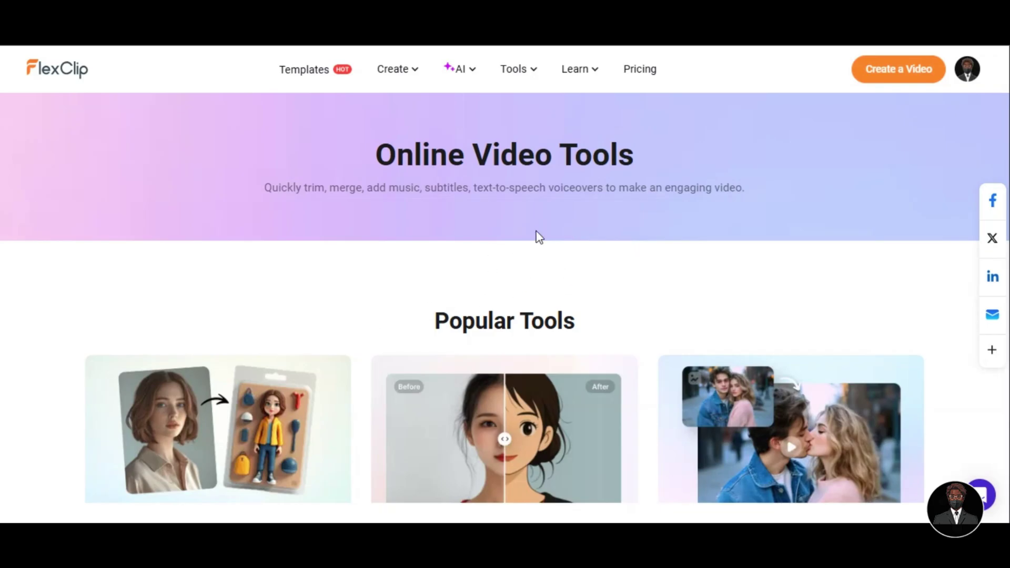
# Go to FlexClip's AI Tools page and filter it to the Image category.
pyautogui.scroll(-10, 534, 274)
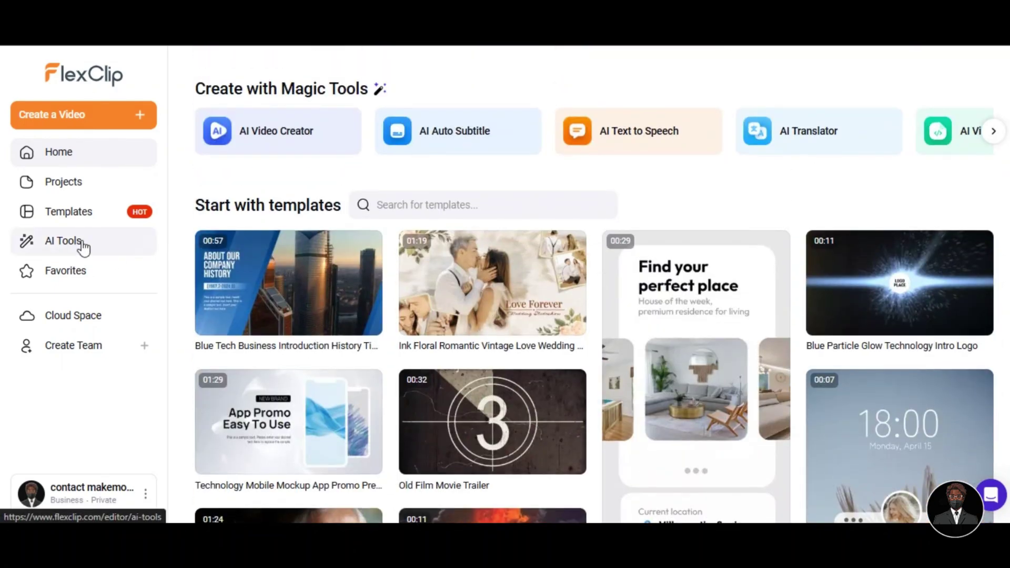
pyautogui.click(76, 242)
pyautogui.scroll(-8, 389, 350)
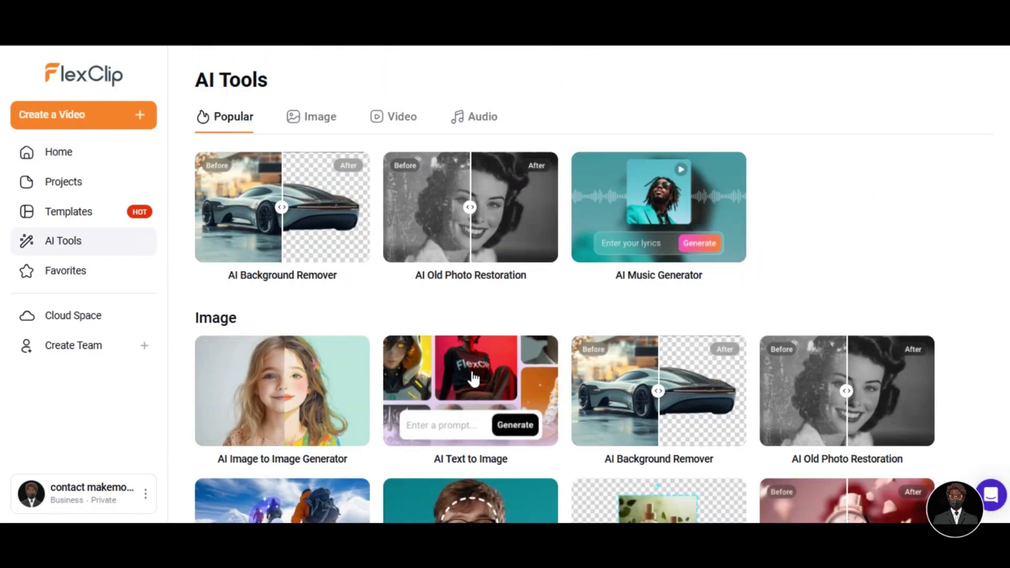
pyautogui.click(314, 118)
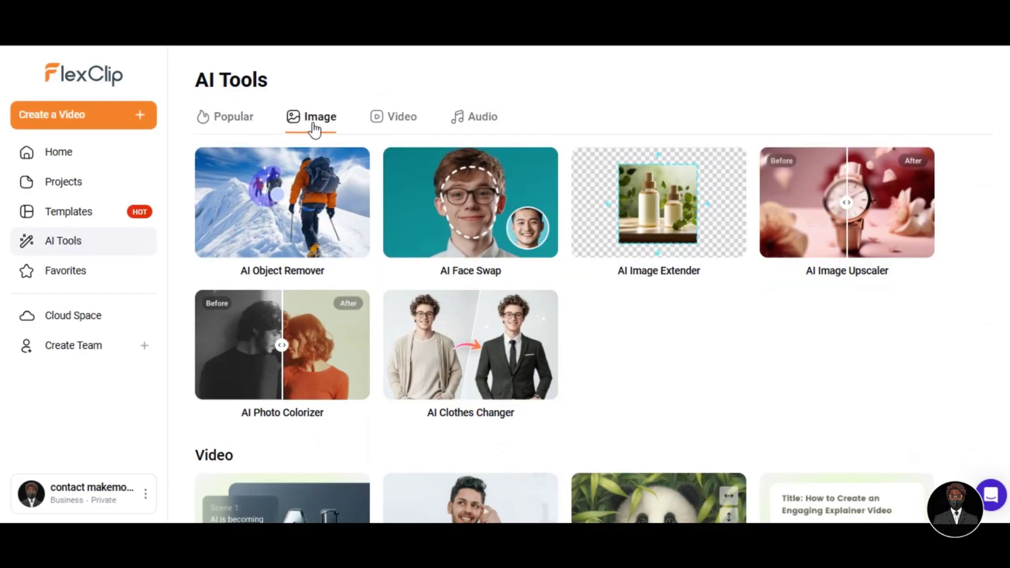
pyautogui.scroll(3, 389, 270)
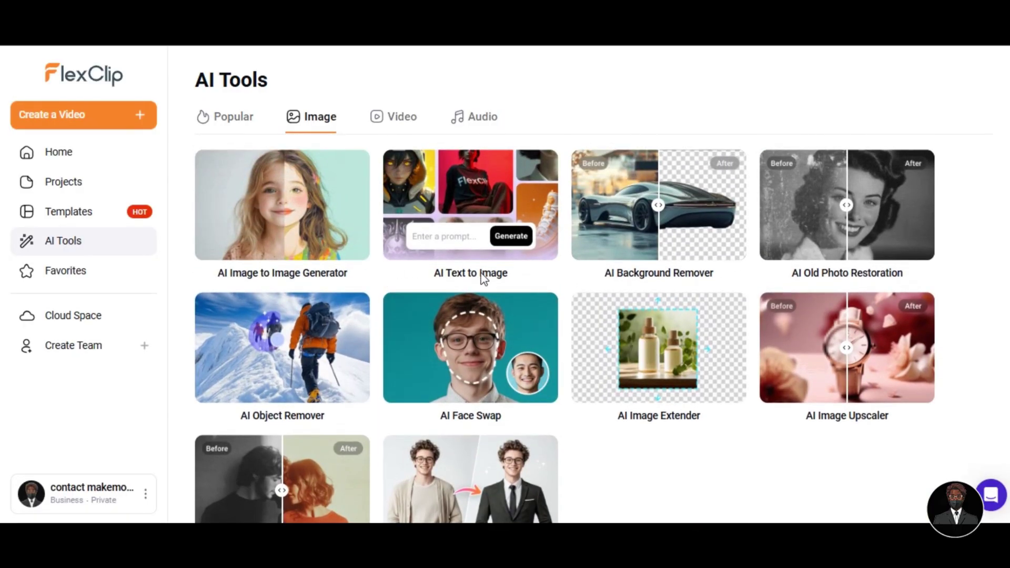
# Upload the man-at-desk photo to AI Image to Image and generate 2 Ghibli 1 images.
pyautogui.click(282, 205)
pyautogui.click(162, 135)
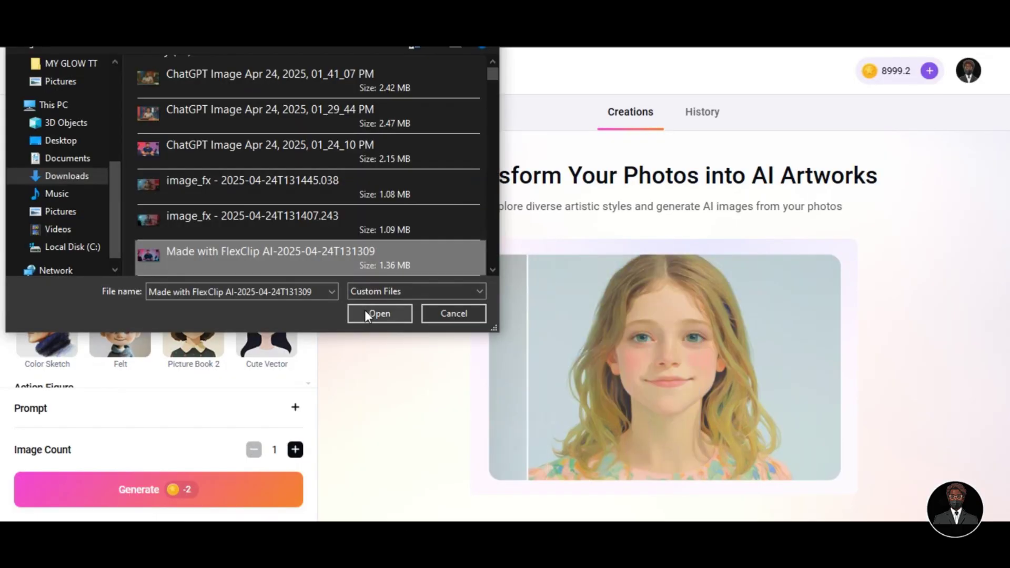
pyautogui.click(365, 312)
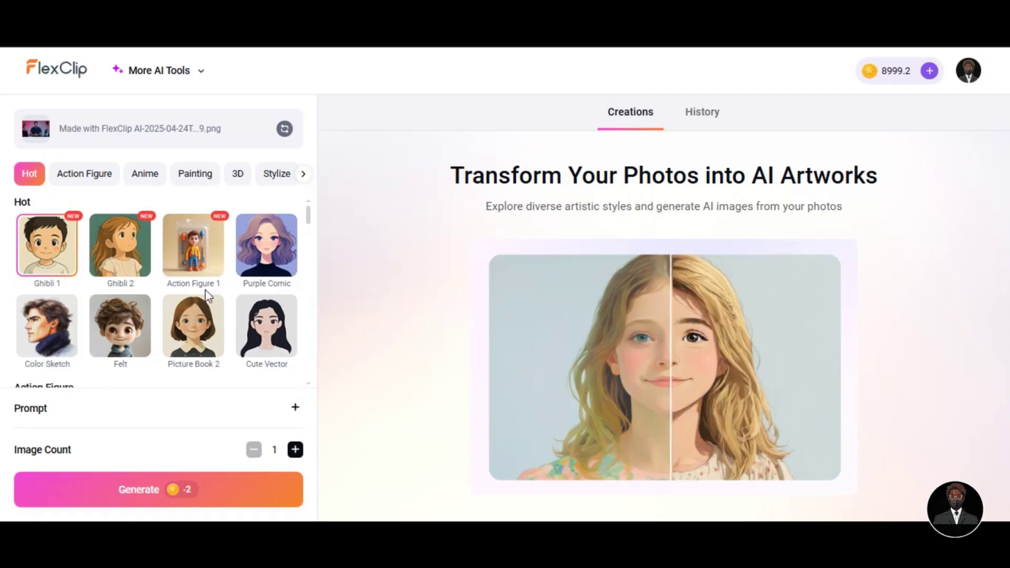
pyautogui.click(294, 407)
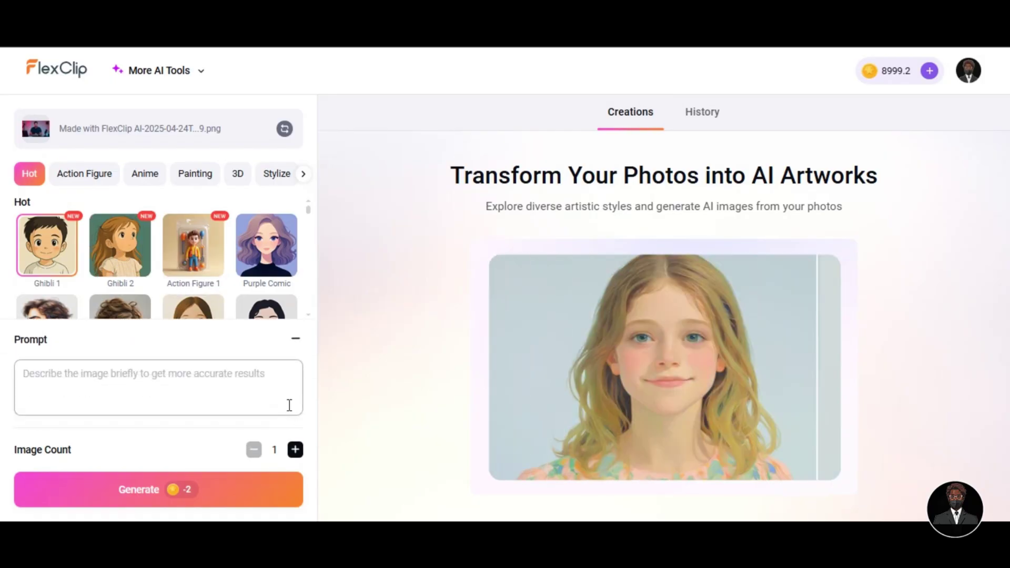
pyautogui.click(295, 339)
pyautogui.click(295, 449)
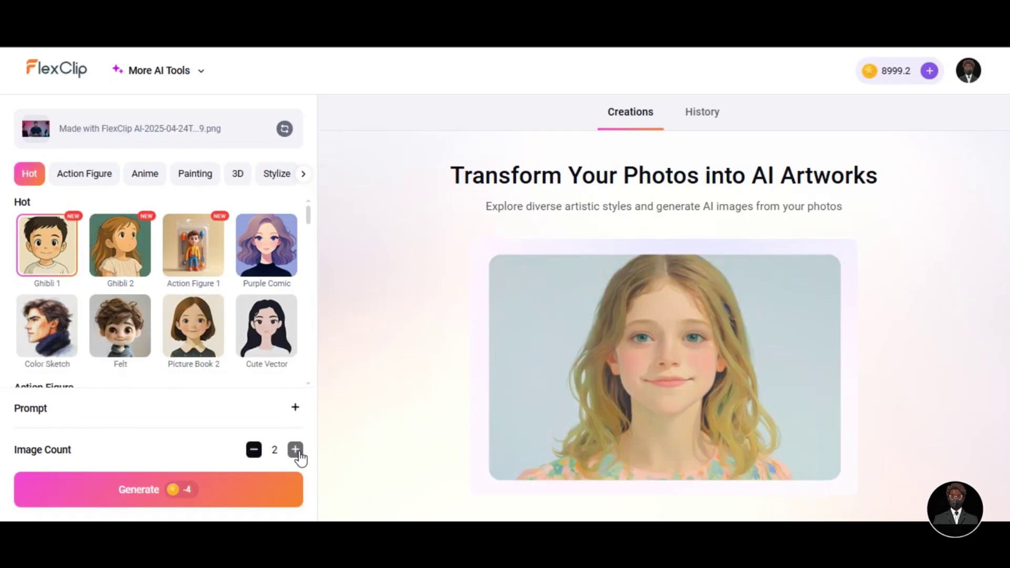
pyautogui.click(295, 449)
pyautogui.click(253, 449)
pyautogui.click(234, 492)
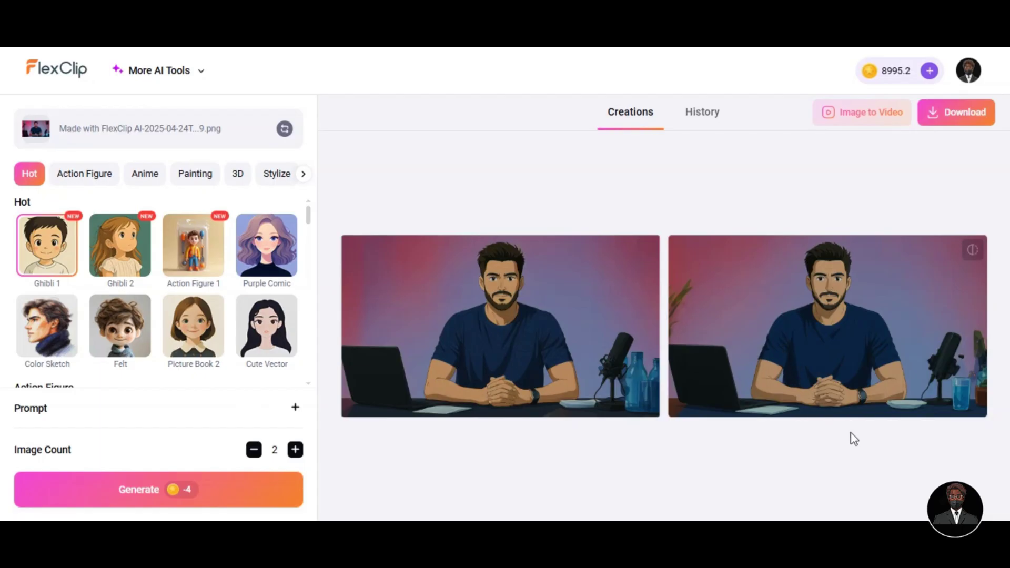
# Generate two Ghibli 2 style images and view each result full size.
pyautogui.click(118, 264)
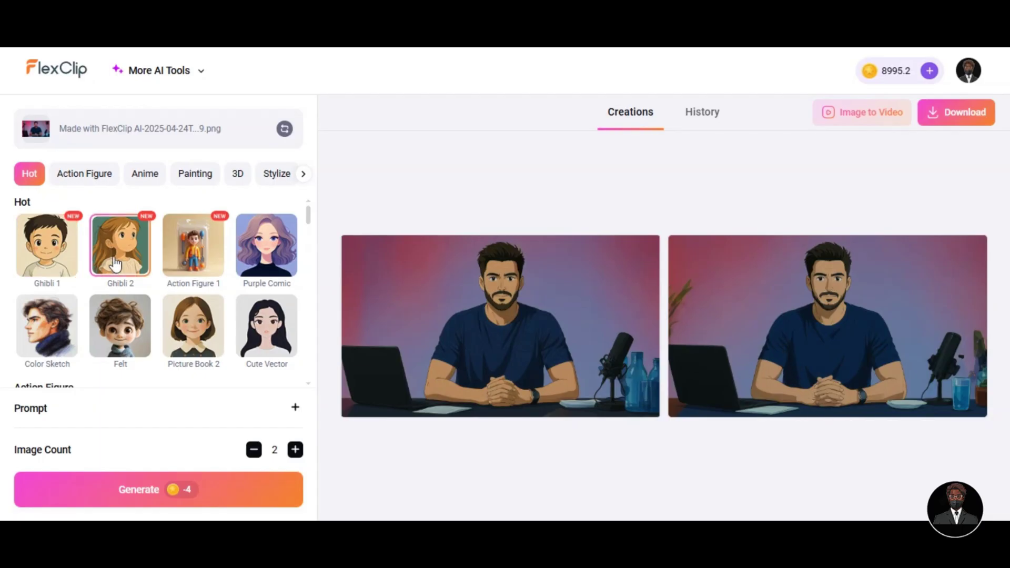
pyautogui.click(232, 497)
pyautogui.click(520, 355)
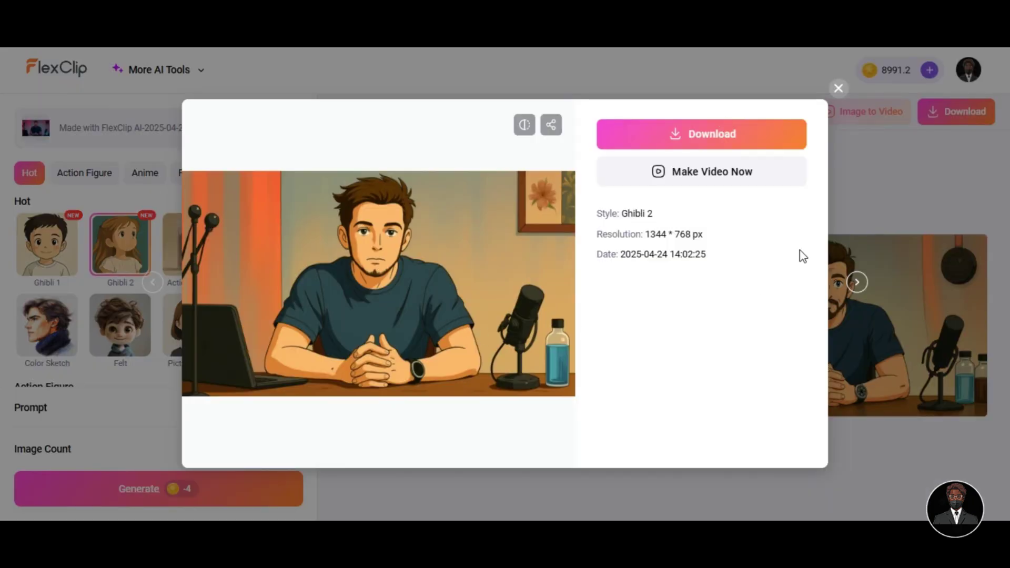
pyautogui.click(838, 88)
pyautogui.click(831, 258)
pyautogui.press('Escape')
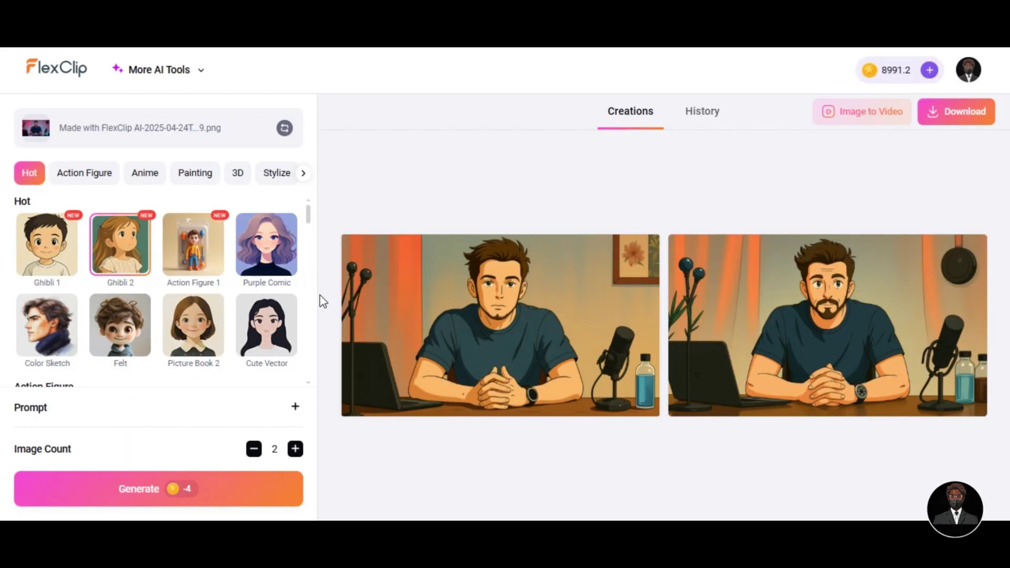
pyautogui.click(237, 176)
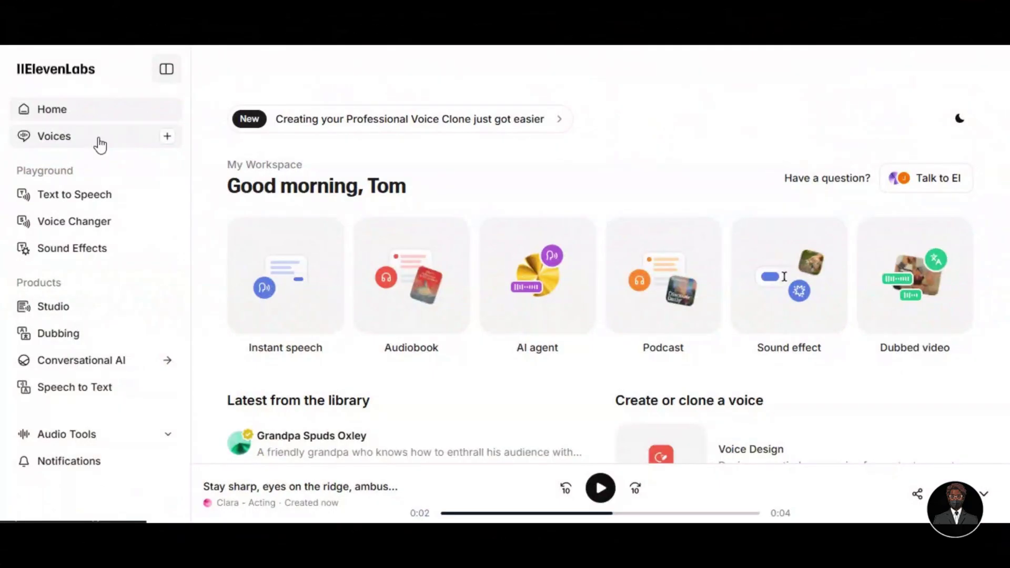
# Filter the voice library to English, American accent, High-Quality, male voices.
pyautogui.click(100, 144)
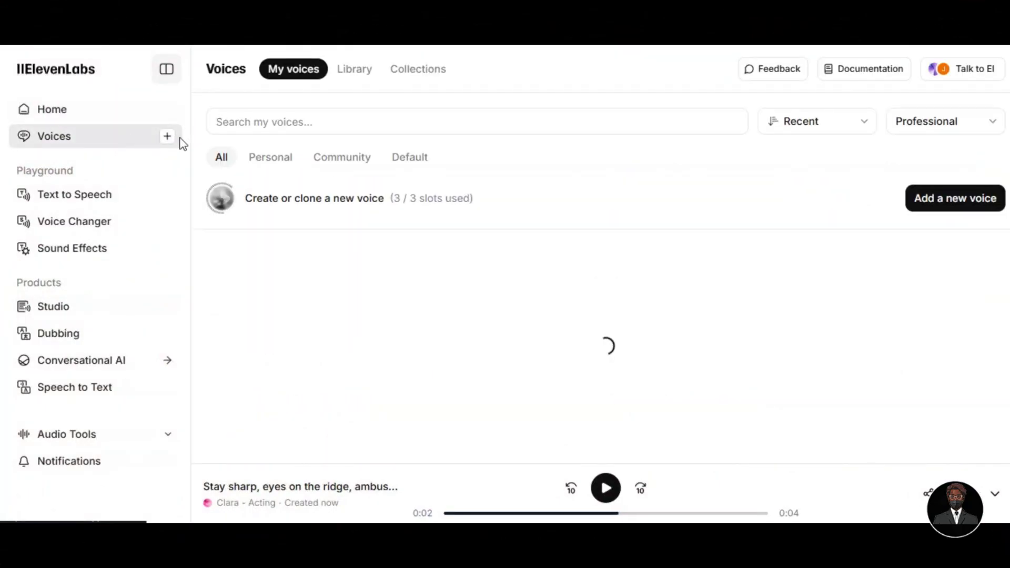
pyautogui.click(358, 70)
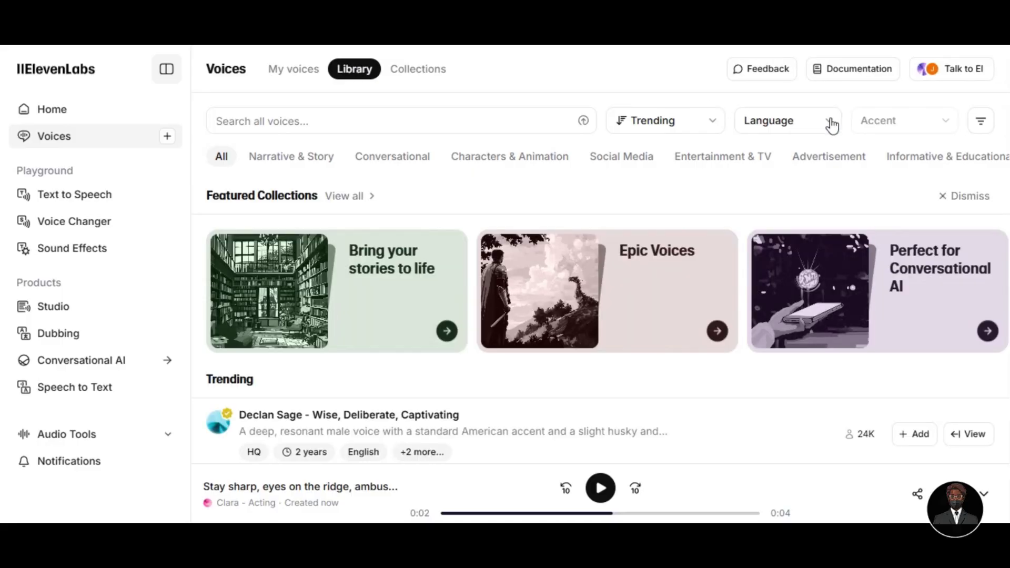
pyautogui.click(831, 124)
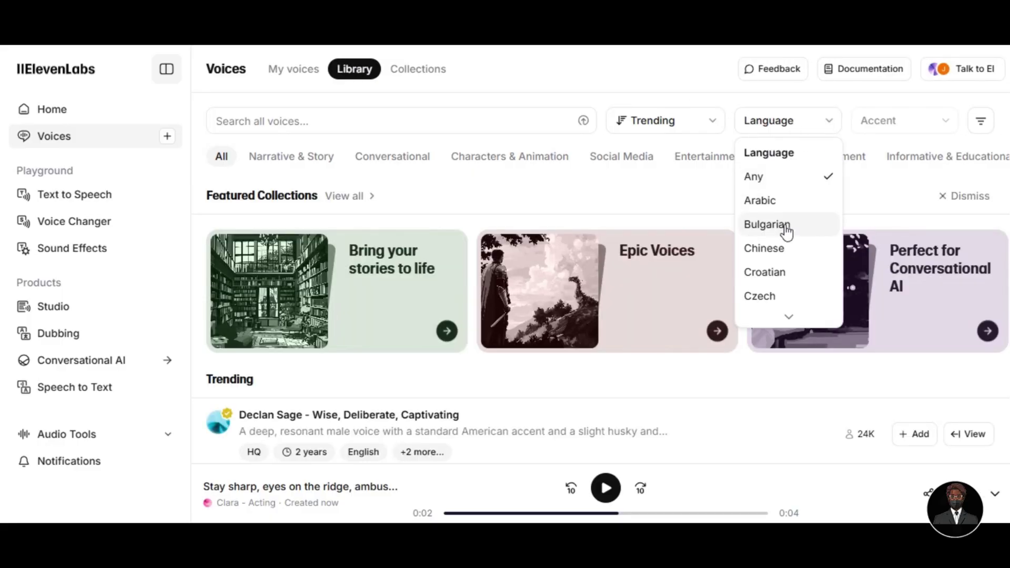
pyautogui.scroll(-3, 784, 240)
pyautogui.click(765, 238)
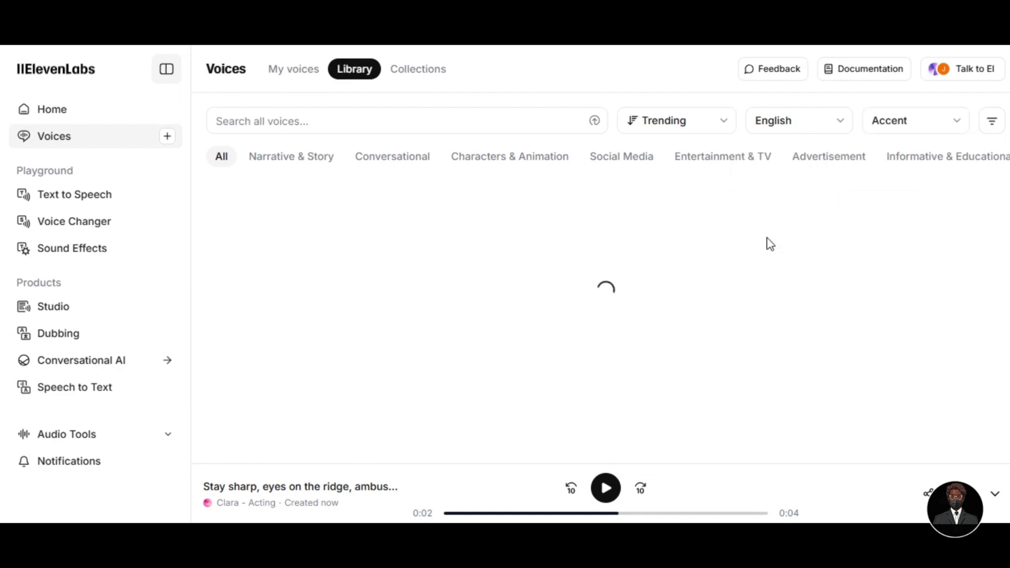
pyautogui.click(946, 123)
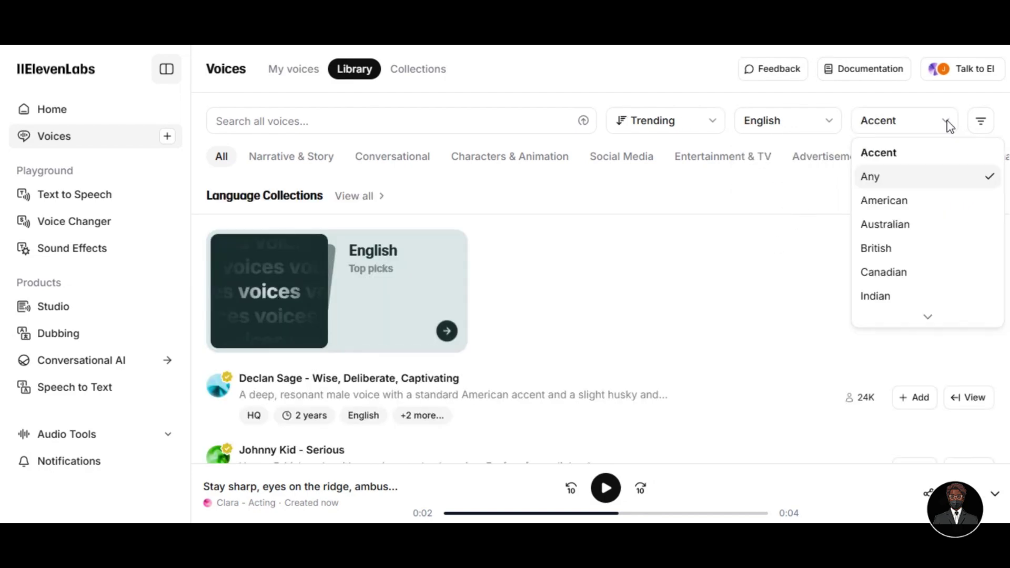
pyautogui.click(904, 202)
pyautogui.click(980, 125)
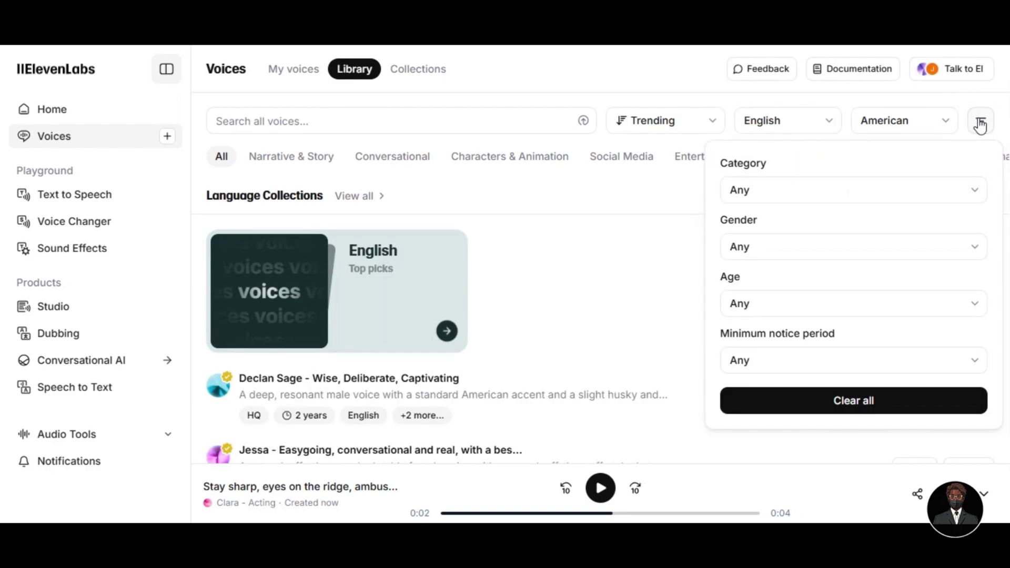
pyautogui.click(841, 190)
pyautogui.click(839, 251)
pyautogui.click(981, 124)
pyautogui.click(850, 246)
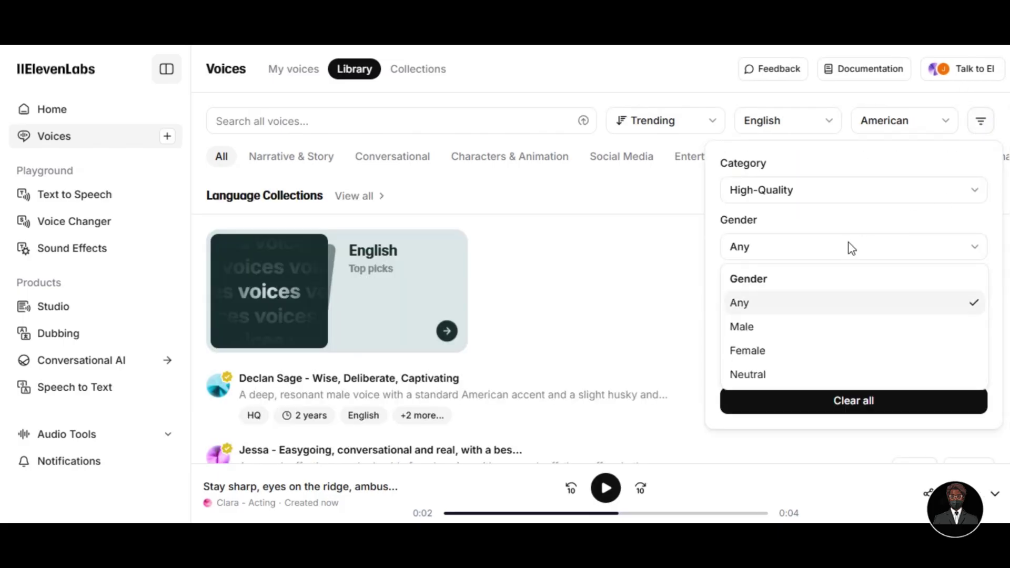
pyautogui.click(797, 327)
# Preview several voices, add Sawyer, and paste the opening script into Text to Speech.
pyautogui.scroll(-3, 460, 368)
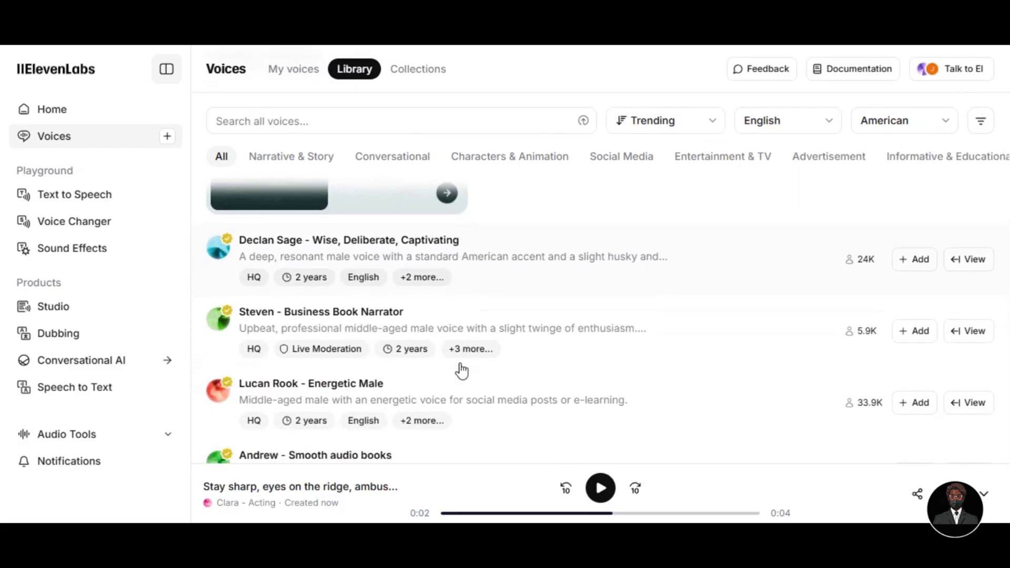
pyautogui.click(219, 236)
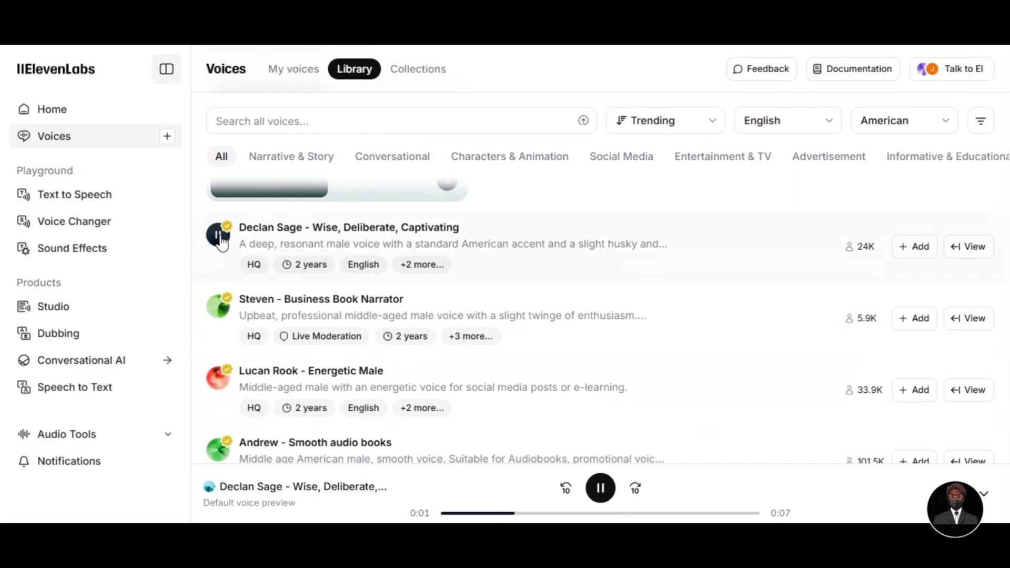
pyautogui.click(216, 311)
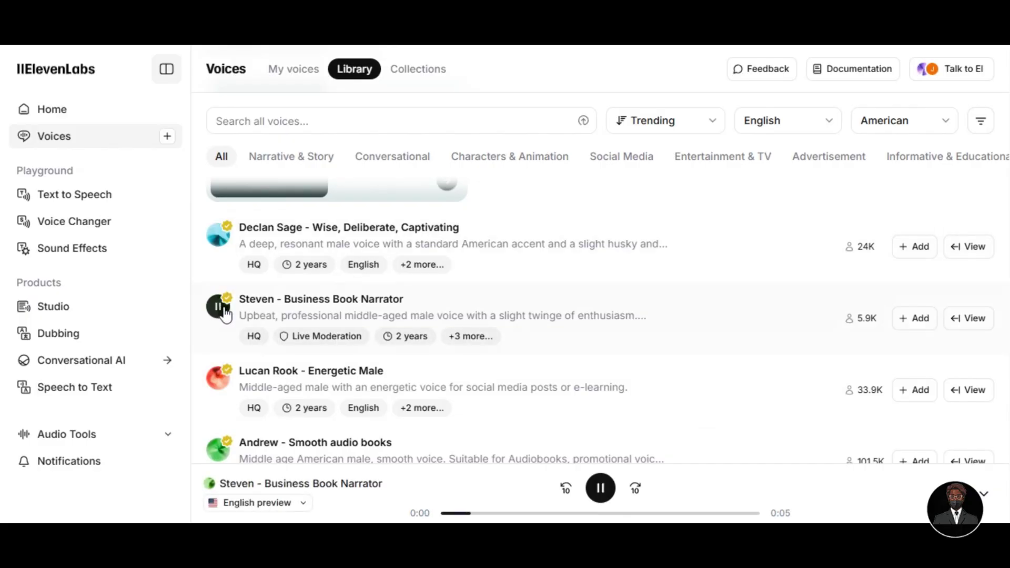
pyautogui.click(220, 376)
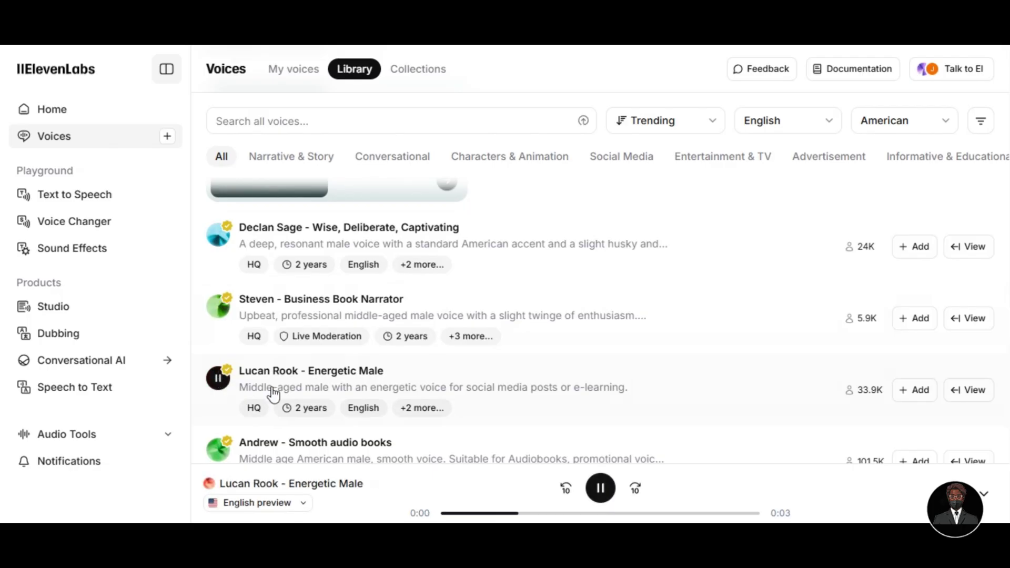
pyautogui.scroll(-3, 272, 393)
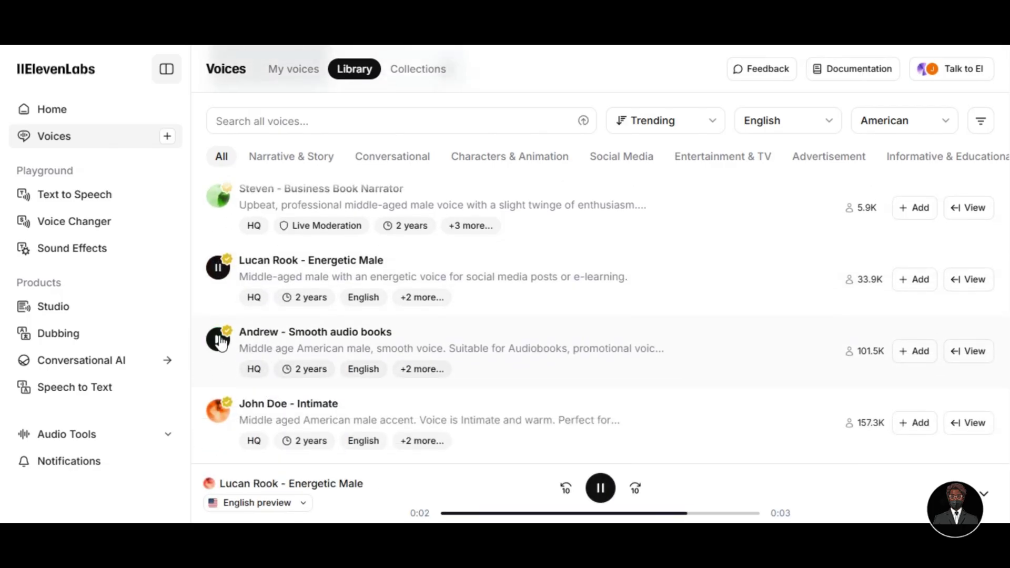
pyautogui.click(220, 342)
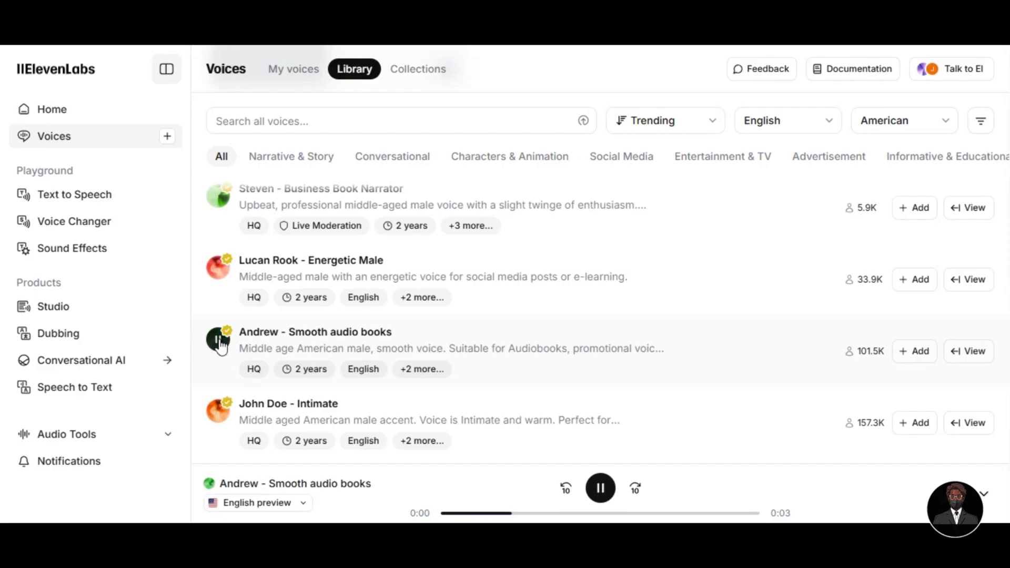
pyautogui.click(218, 414)
pyautogui.scroll(-4, 218, 416)
pyautogui.click(220, 302)
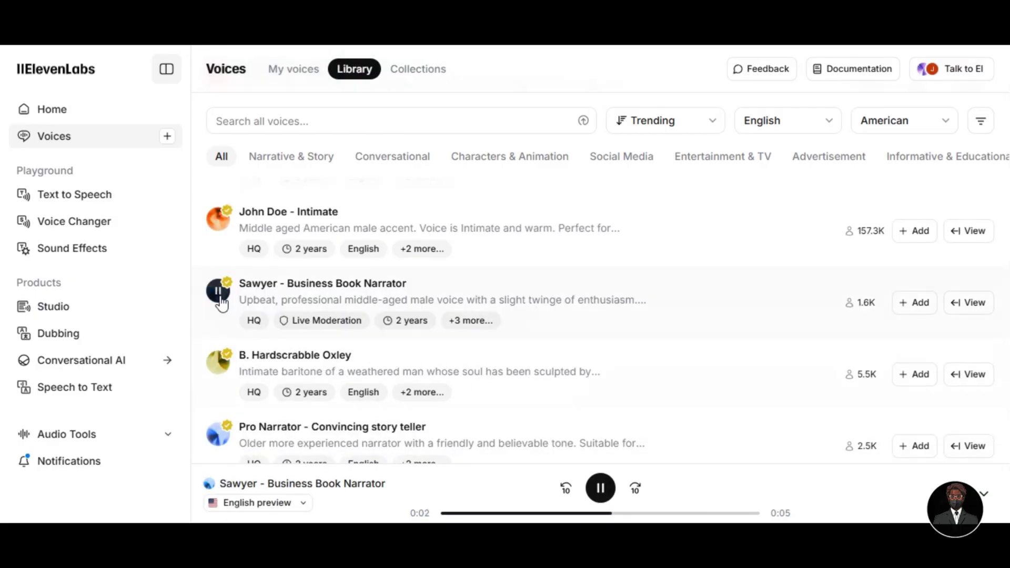
pyautogui.click(913, 309)
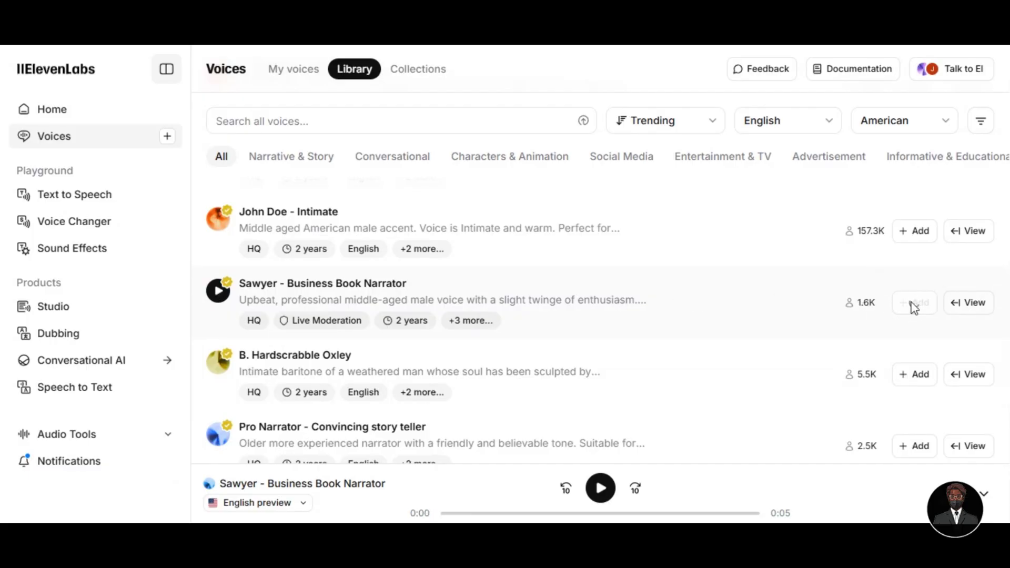
pyautogui.rightClick(224, 133)
pyautogui.click(268, 301)
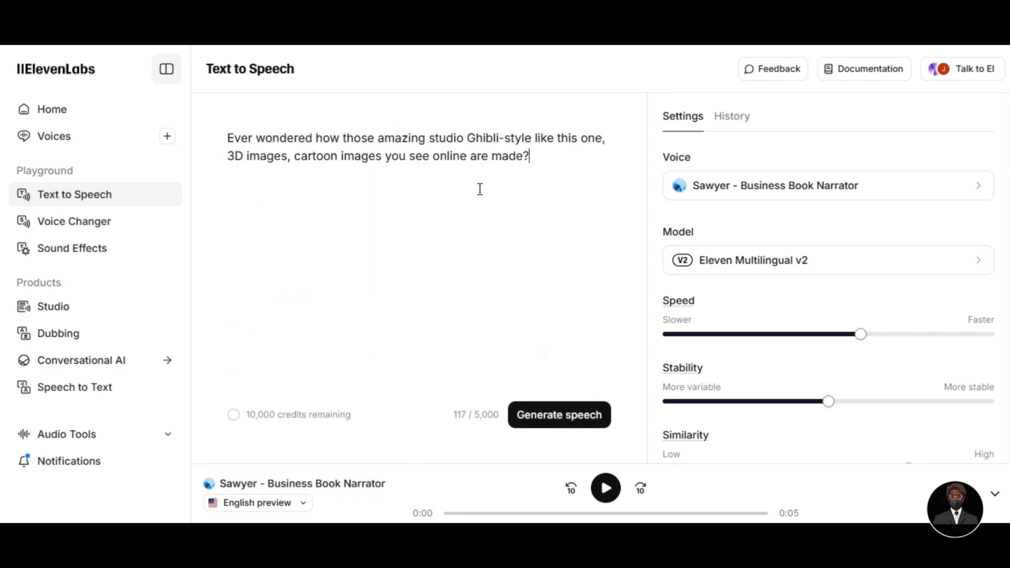
# Generate speech for the opening script, then replace it with the next sentence and generate again.
pyautogui.click(548, 420)
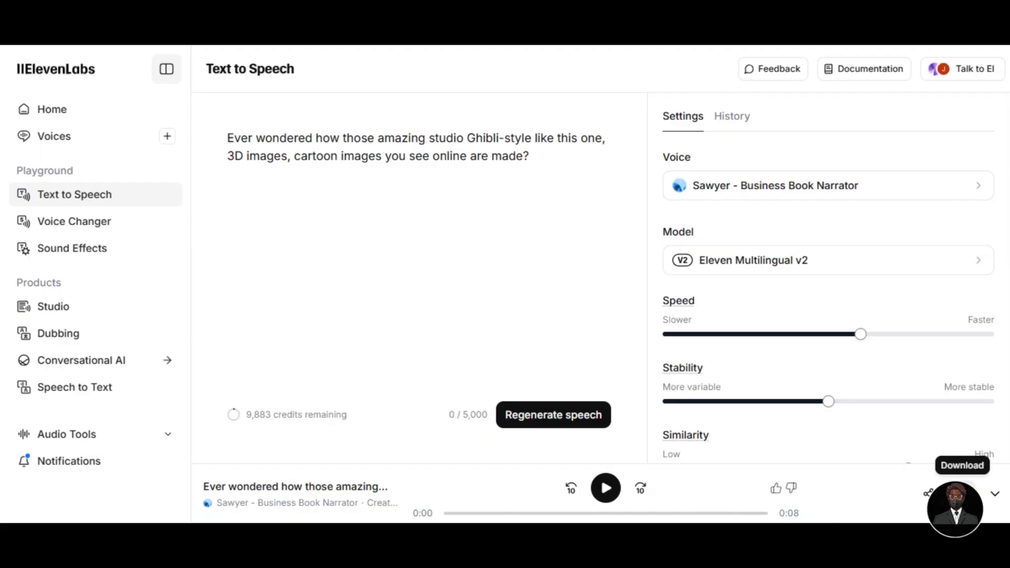
pyautogui.click(419, 140)
pyautogui.hotkey('ctrl', 'a')
pyautogui.press('BackSpace')
pyautogui.write('What if I told you that you could create and animate them yourself using ChatGPT completely for free')
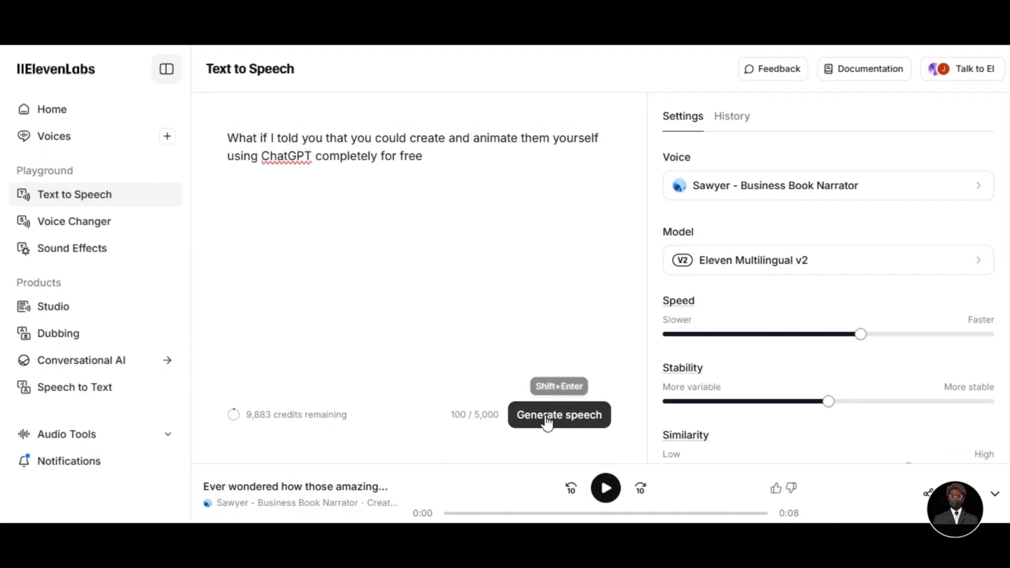
pyautogui.click(547, 423)
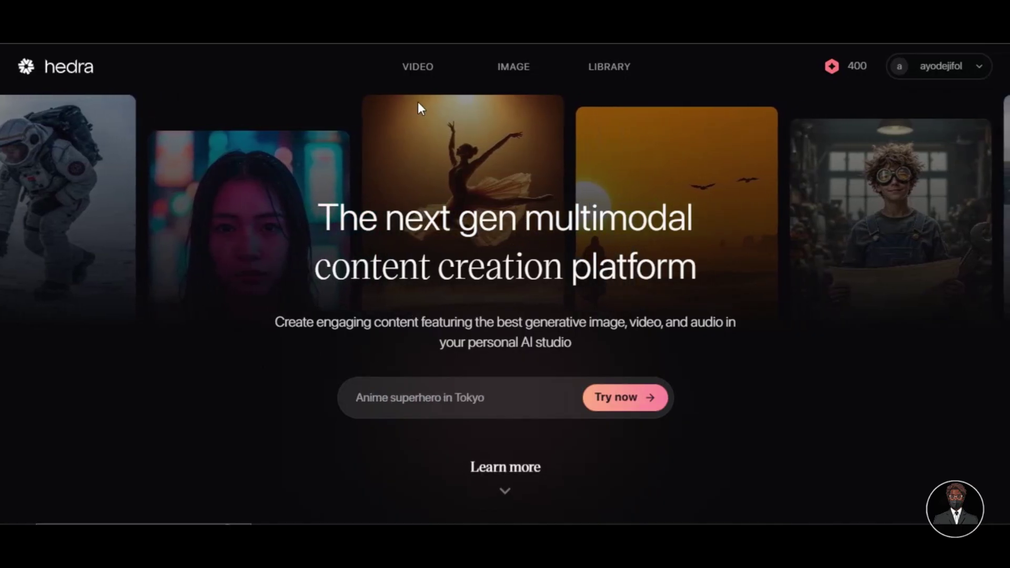
# On Hedra's video page, upload the cartoon man image as the start frame.
pyautogui.click(417, 73)
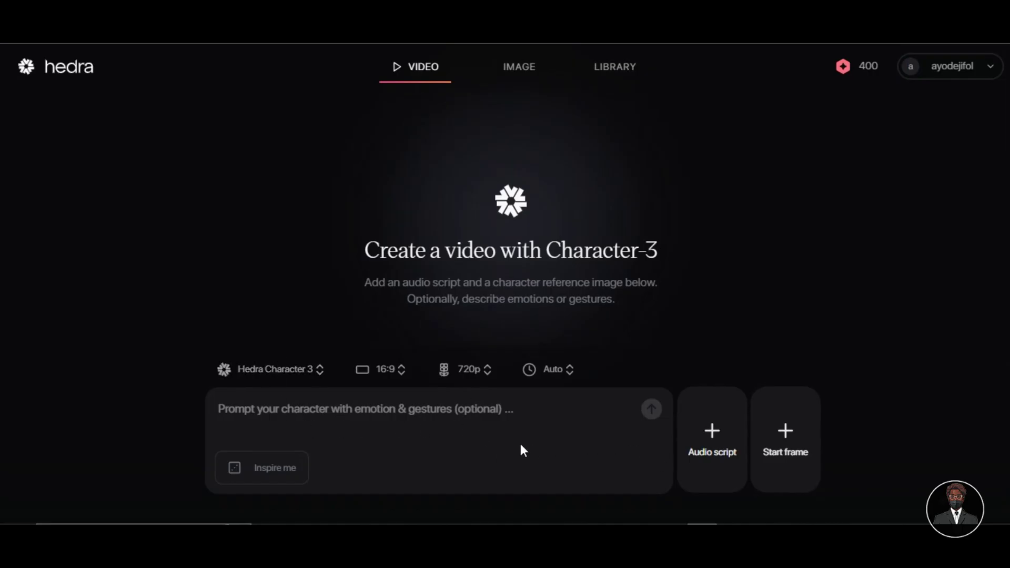
pyautogui.click(784, 430)
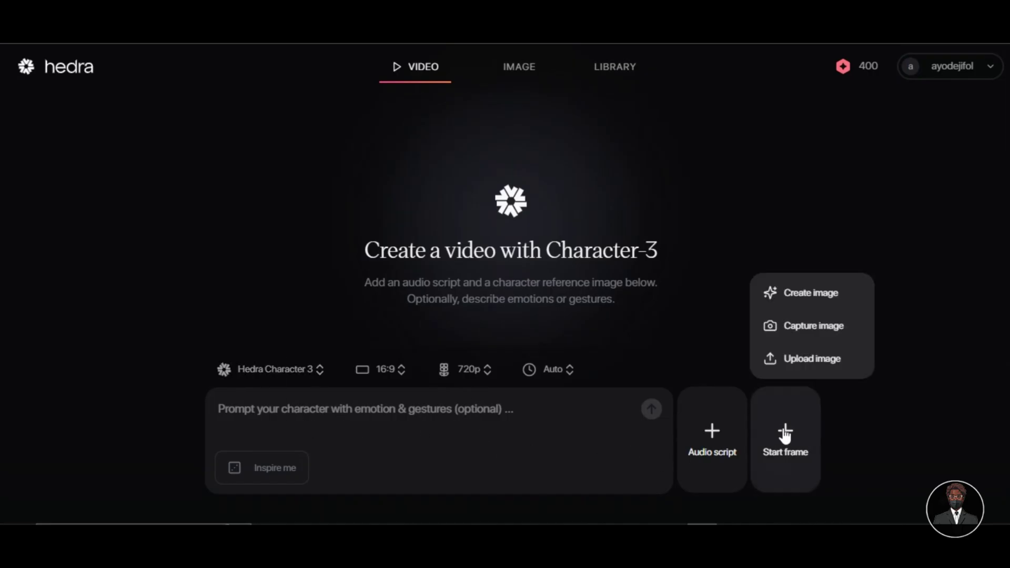
pyautogui.click(794, 360)
pyautogui.click(400, 312)
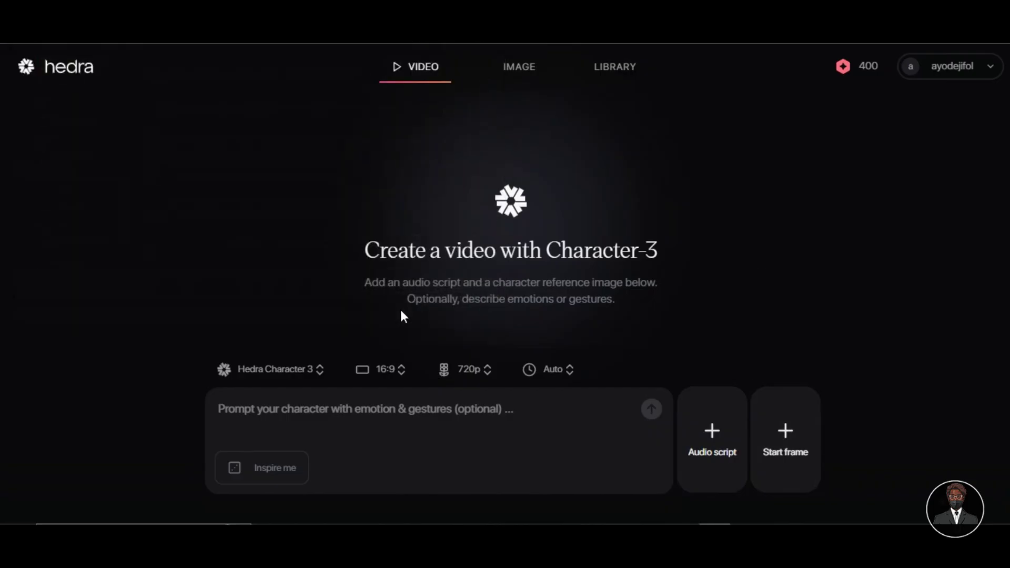
# Attach the ElevenLabs narration as the audio script with background noise removed.
pyautogui.click(711, 443)
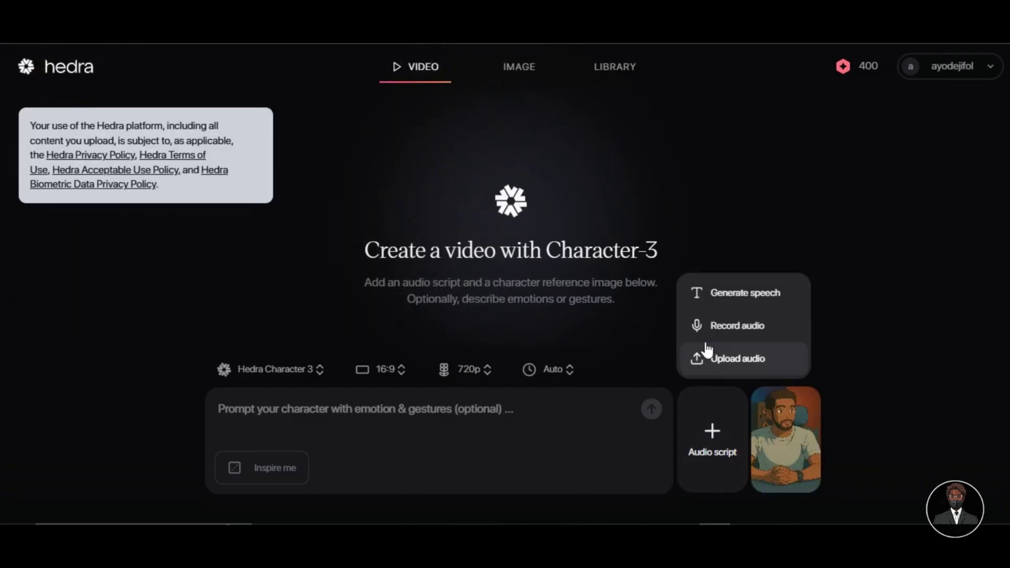
pyautogui.click(705, 361)
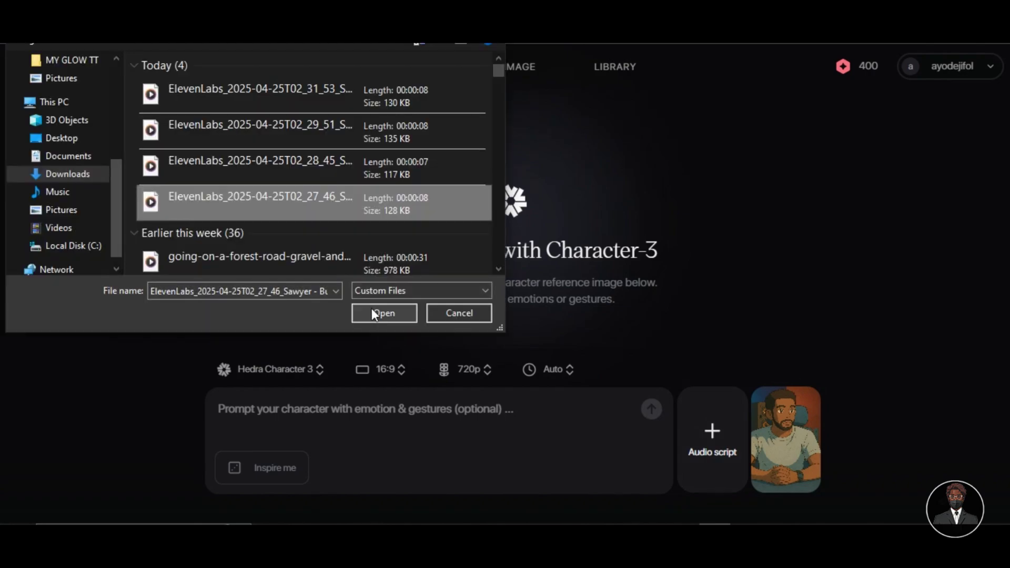
pyautogui.click(372, 310)
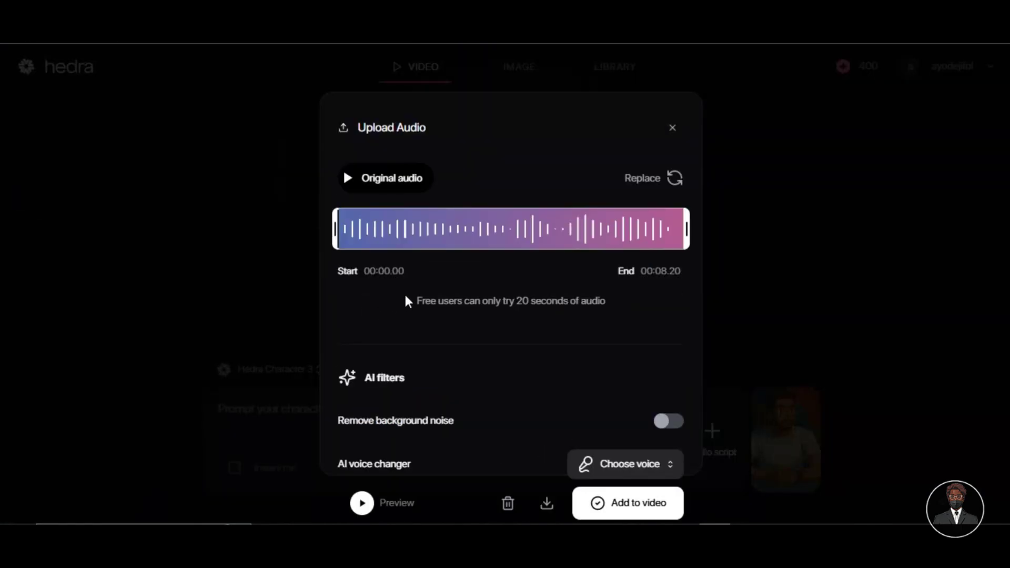
pyautogui.click(664, 423)
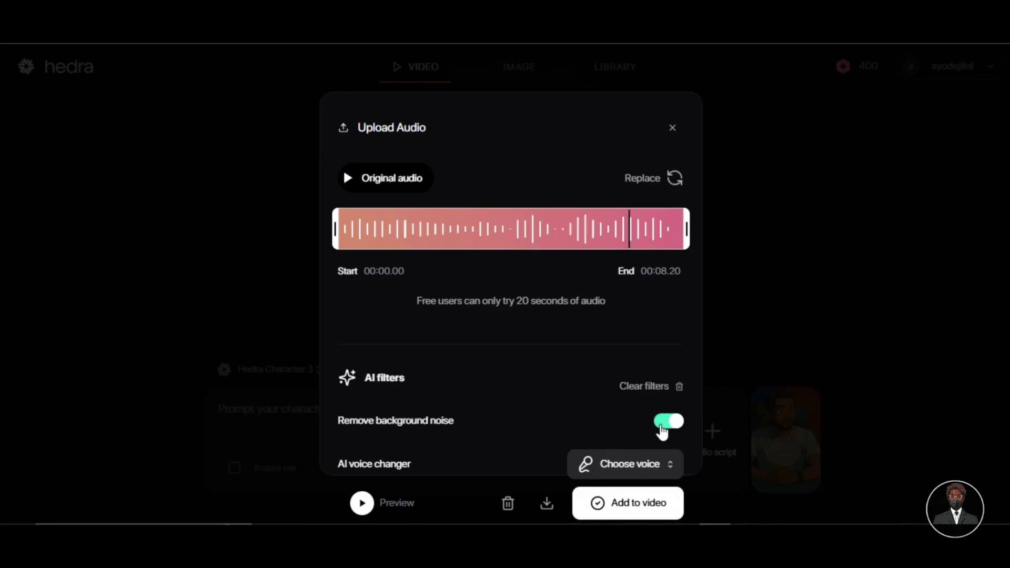
pyautogui.click(634, 505)
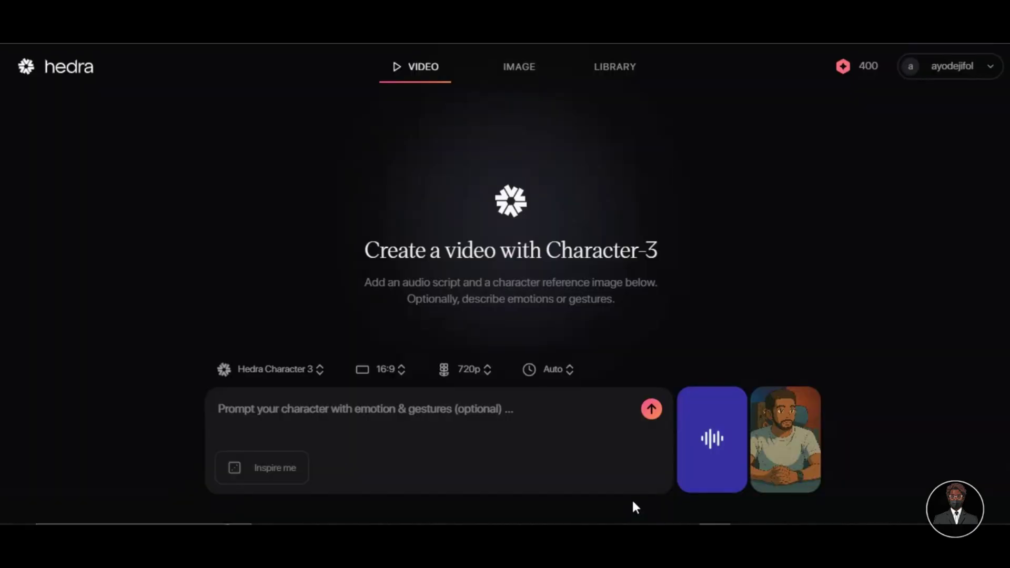
pyautogui.moveTo(693, 469)
# Enter the prompt 'Talking head video with hand gestures' and keep the Hedra Character 3 model.
pyautogui.click(227, 411)
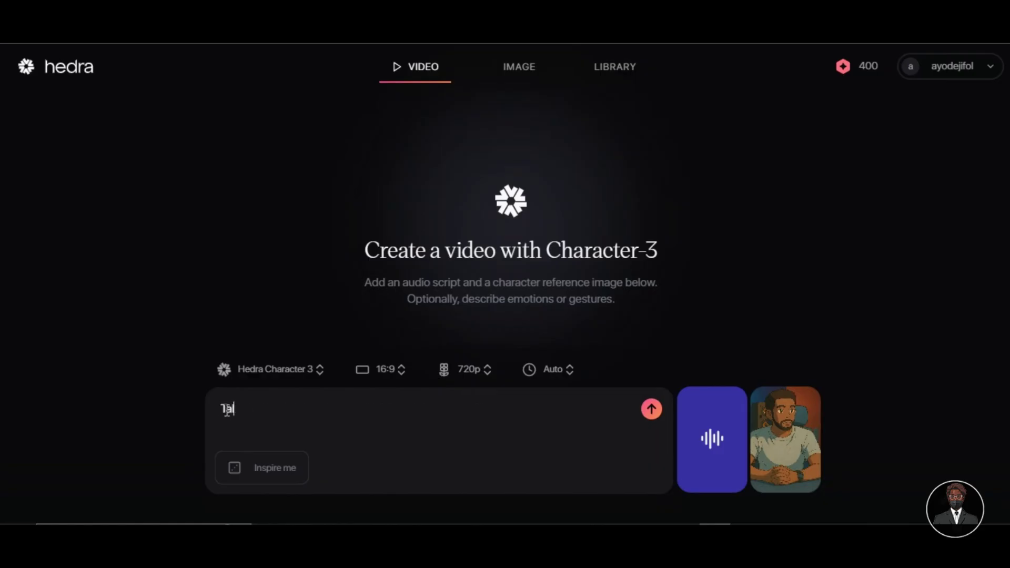
pyautogui.write('Talking head video with hand gestures')
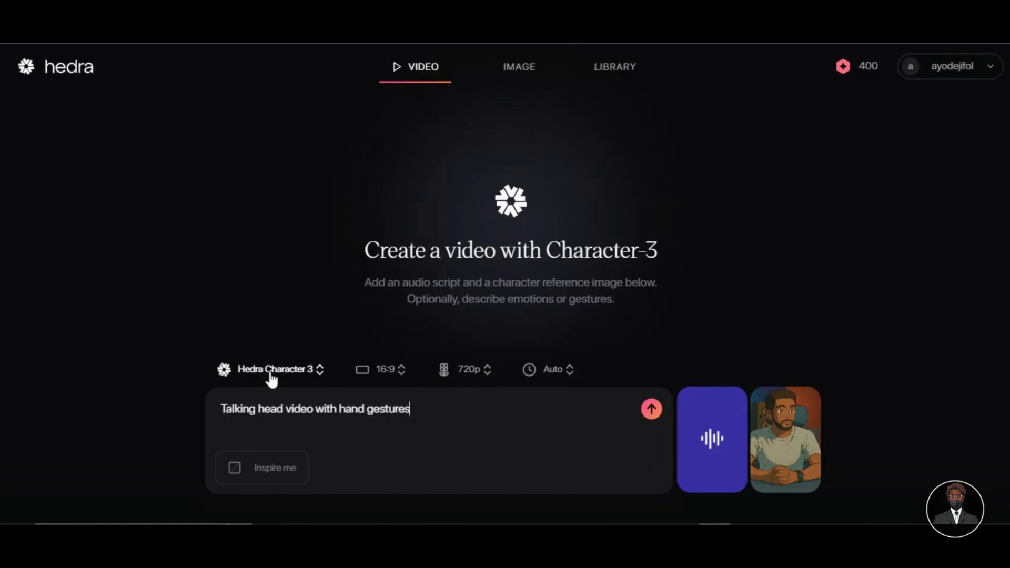
pyautogui.click(270, 374)
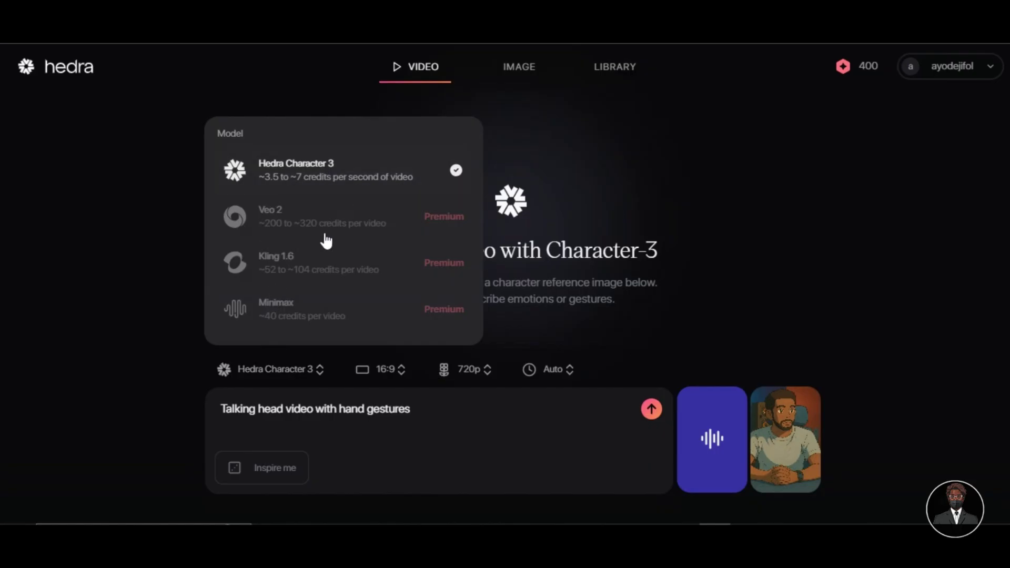
pyautogui.click(396, 382)
# Keep 16:9 aspect ratio, 720p resolution and Auto duration, then generate the video.
pyautogui.click(396, 374)
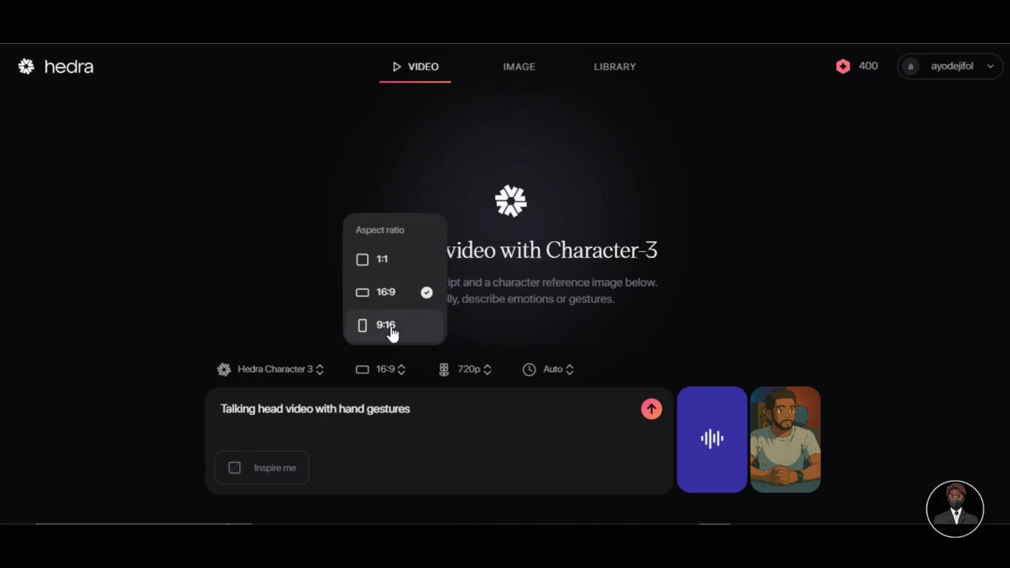
pyautogui.click(395, 308)
pyautogui.click(473, 370)
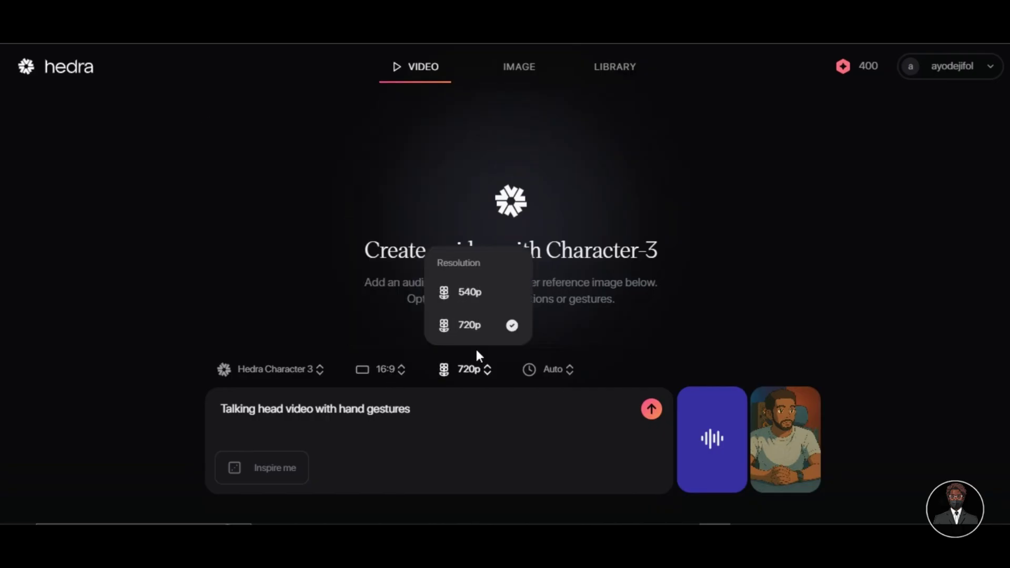
pyautogui.click(469, 325)
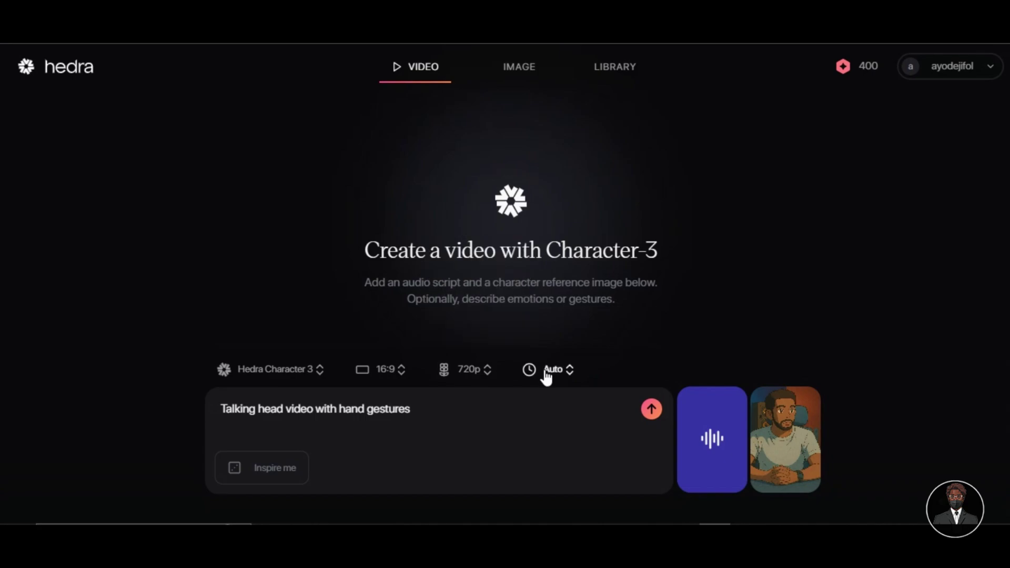
pyautogui.click(551, 371)
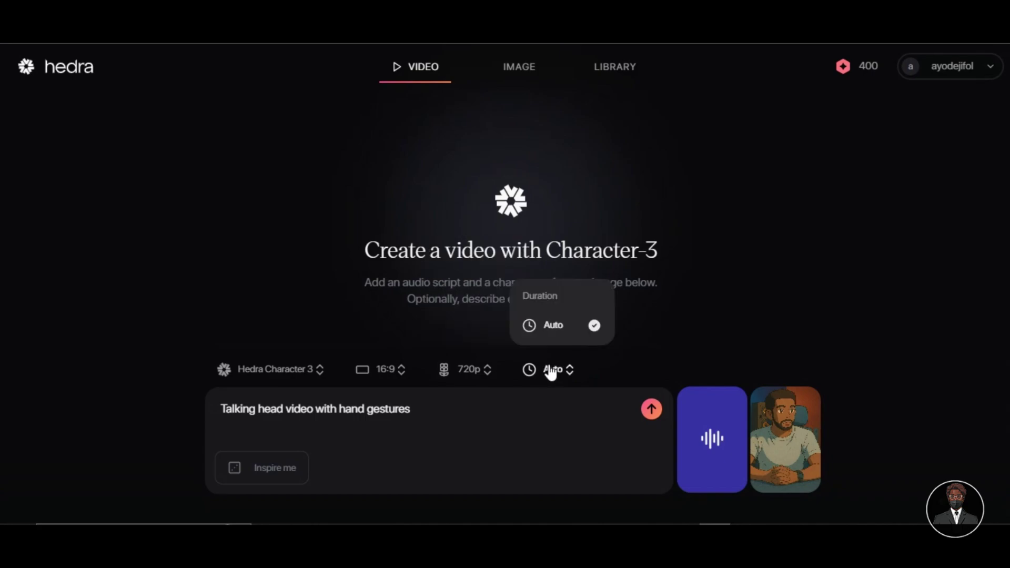
pyautogui.click(551, 372)
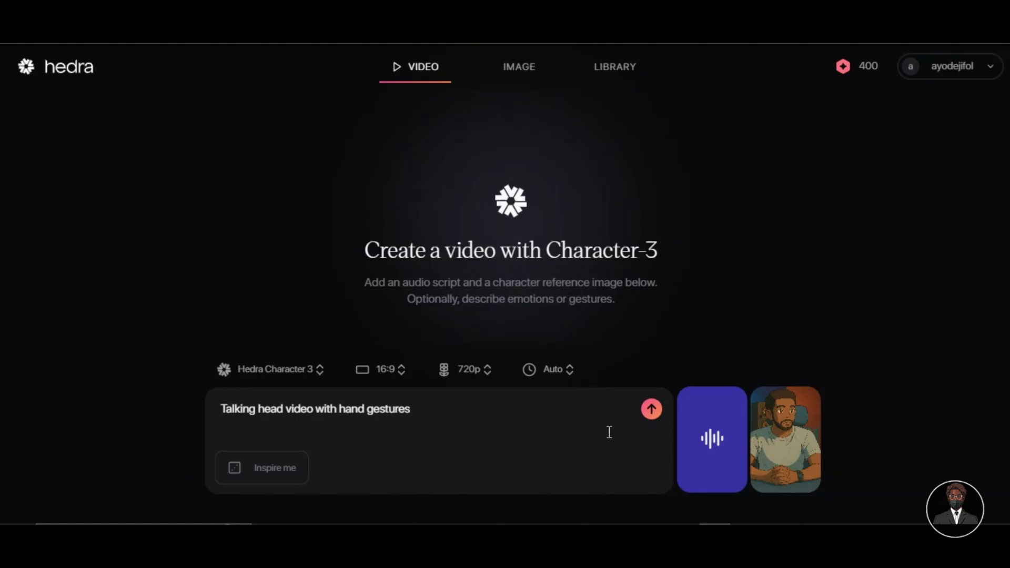
pyautogui.click(652, 411)
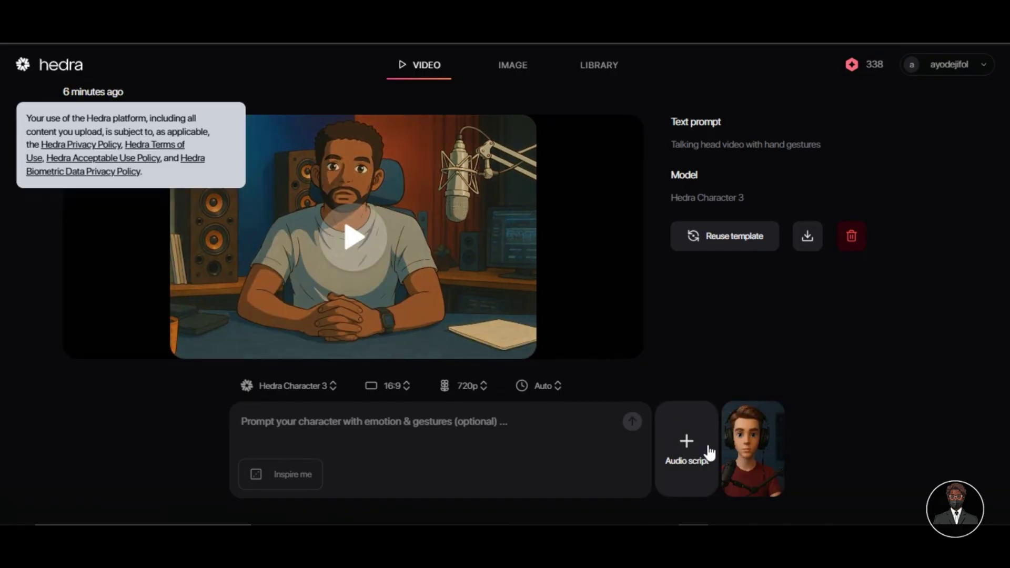
# Upload the same voice-over audio for the headphone character and generate its video.
pyautogui.click(694, 451)
pyautogui.click(710, 375)
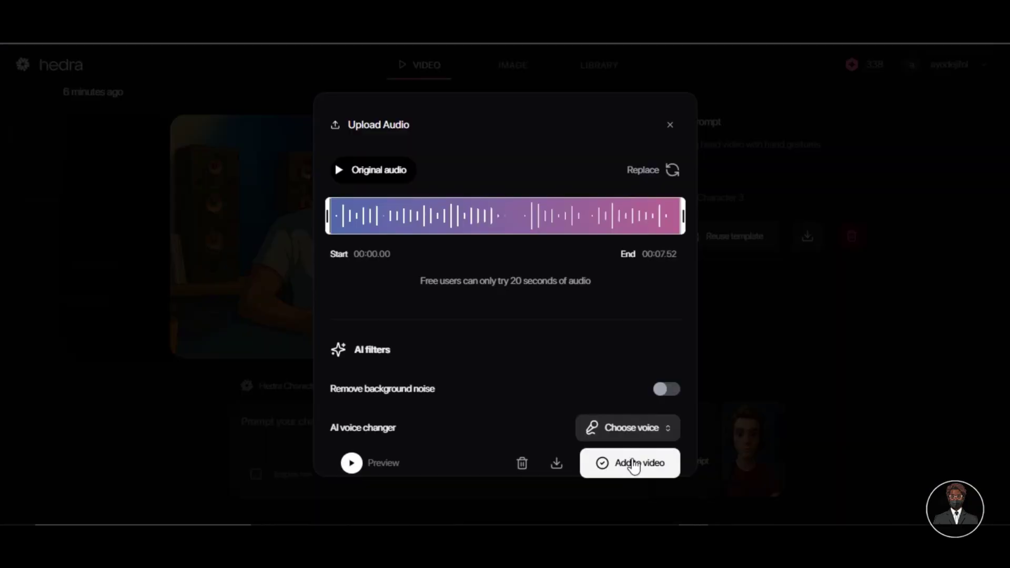
pyautogui.click(633, 463)
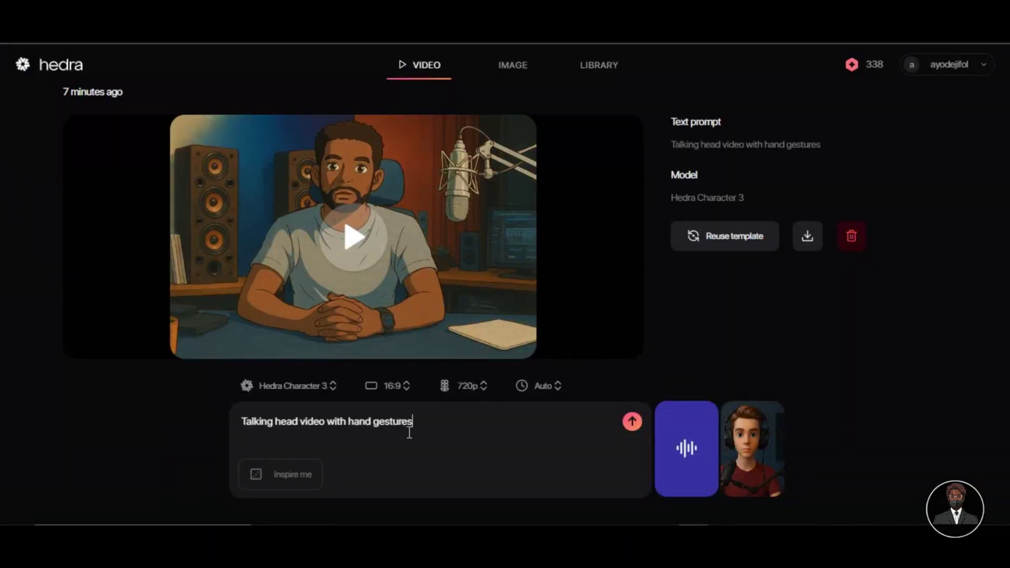
pyautogui.click(631, 422)
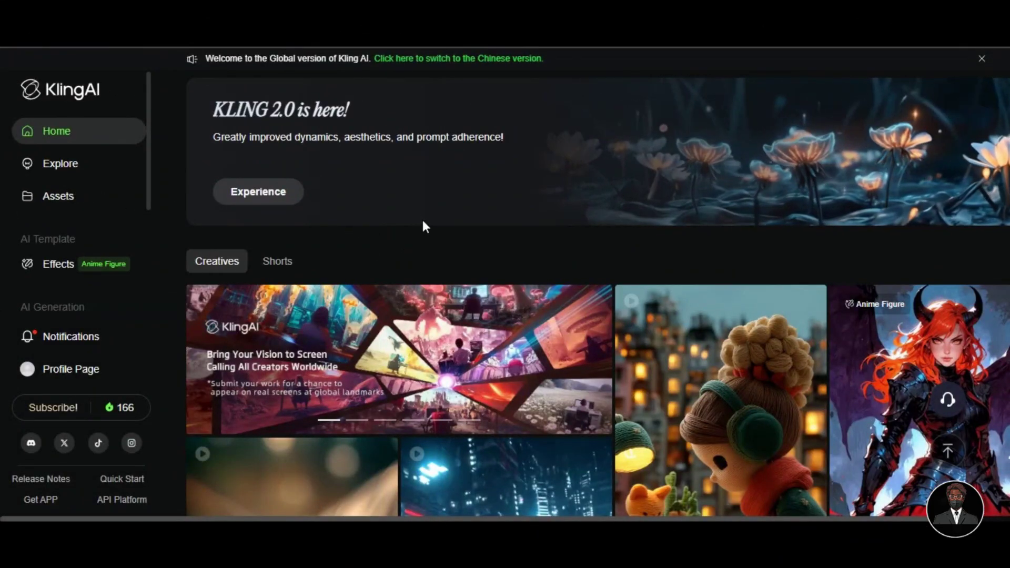
# Scroll the KlingAI home page and open Video Generation from the AI Generation sidebar.
pyautogui.scroll(-3, 492, 315)
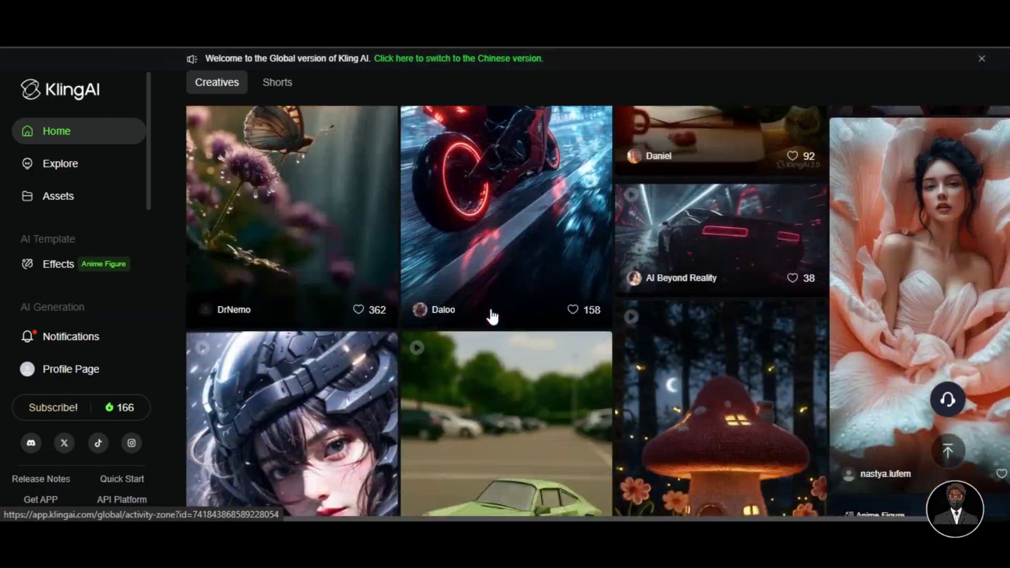
pyautogui.scroll(-3, 72, 241)
pyautogui.click(73, 241)
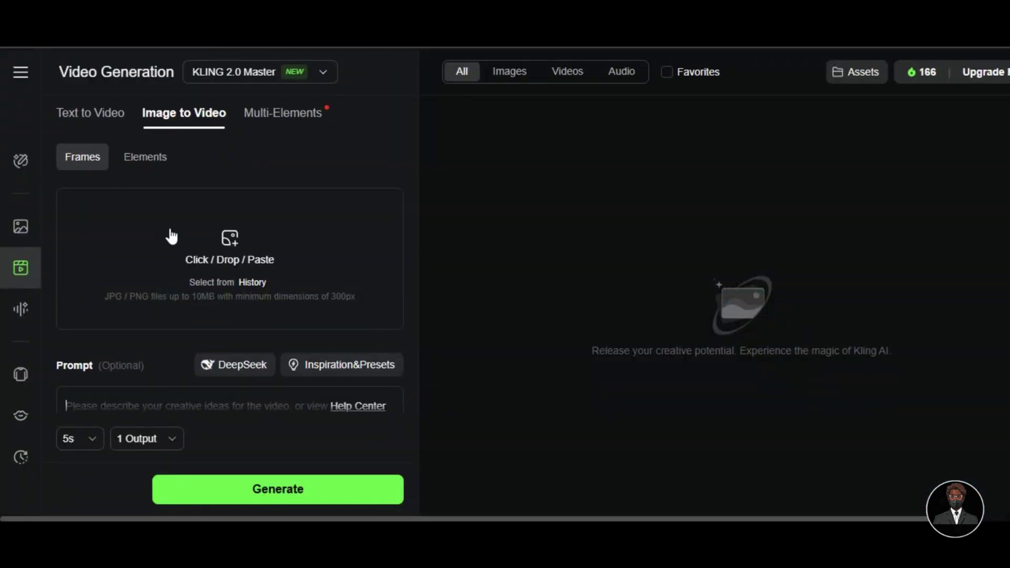
# Choose the KLING 1.6 model in Image to Video mode with the headphone portrait as start frame.
pyautogui.click(323, 72)
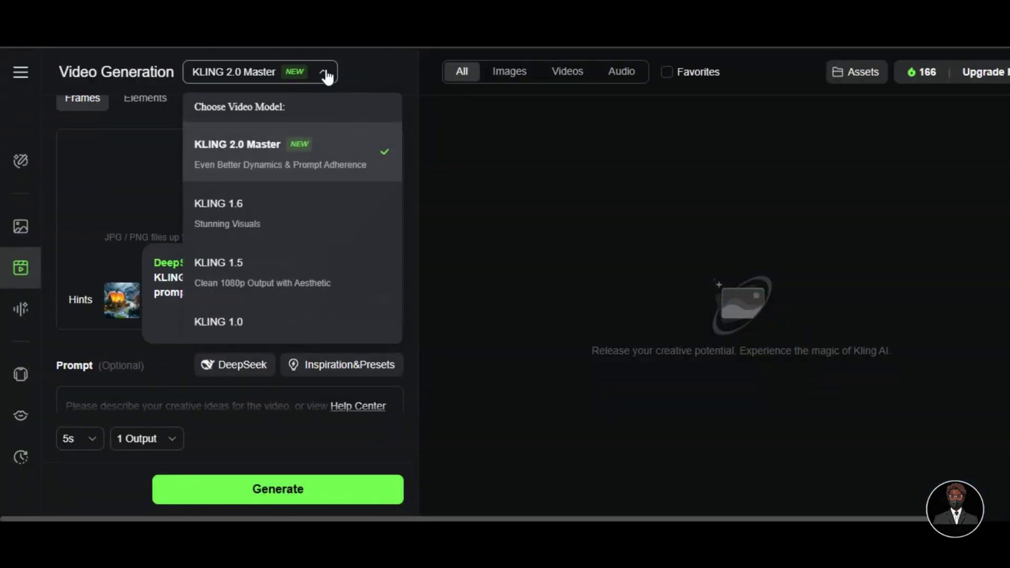
pyautogui.click(308, 226)
pyautogui.click(263, 132)
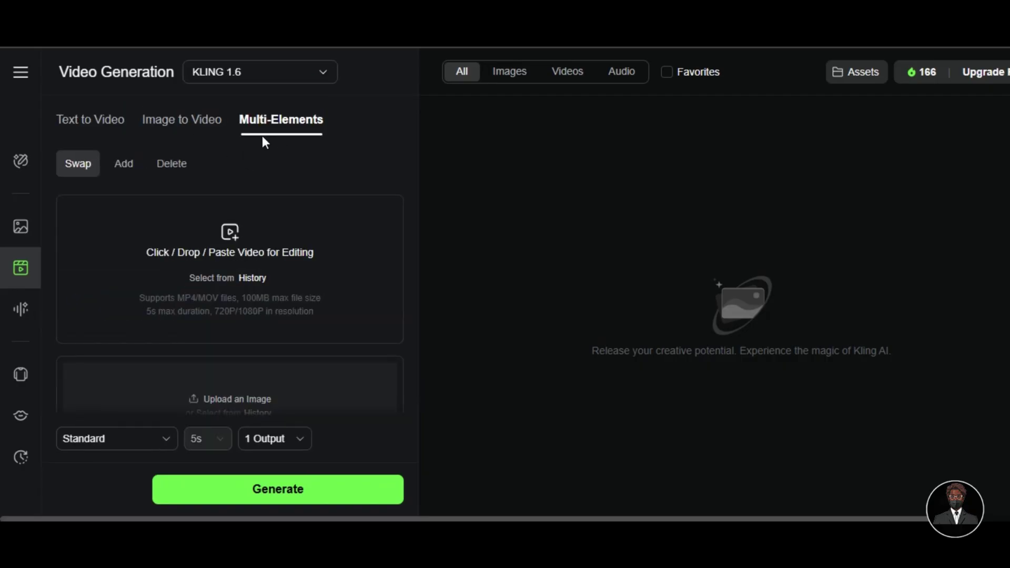
pyautogui.click(185, 136)
pyautogui.scroll(-1, 178, 129)
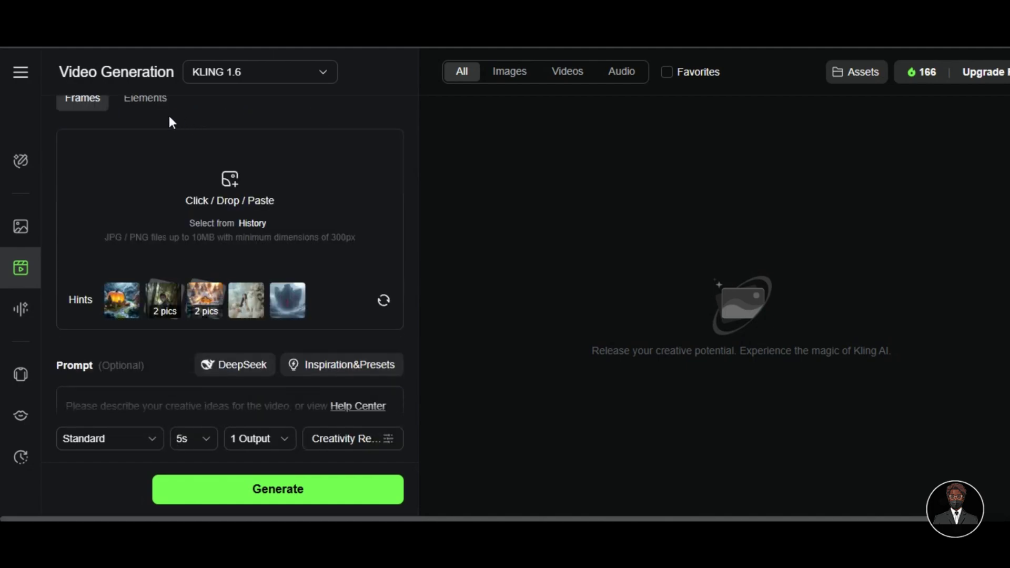
pyautogui.scroll(1, 184, 124)
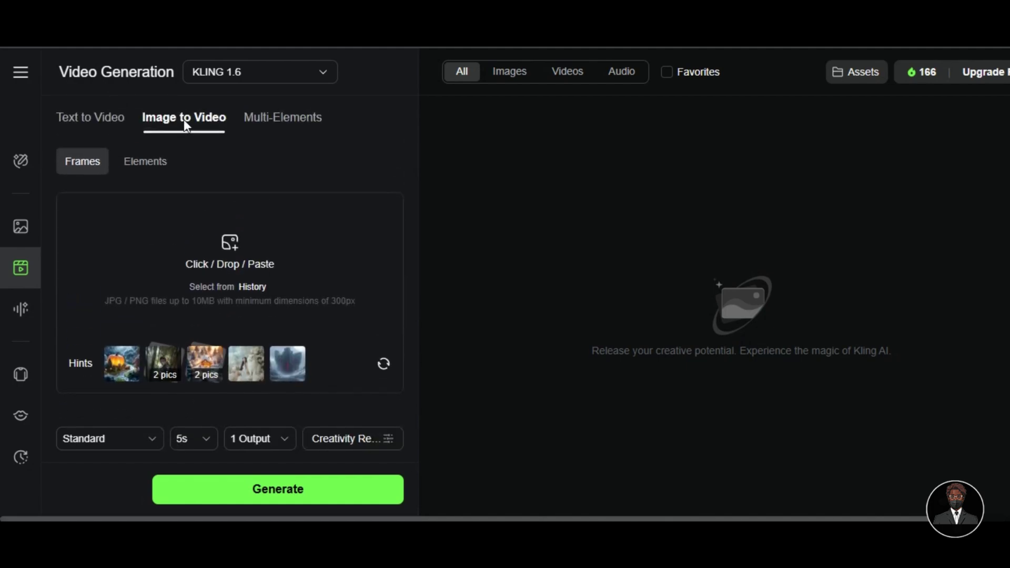
pyautogui.click(218, 265)
pyautogui.click(365, 316)
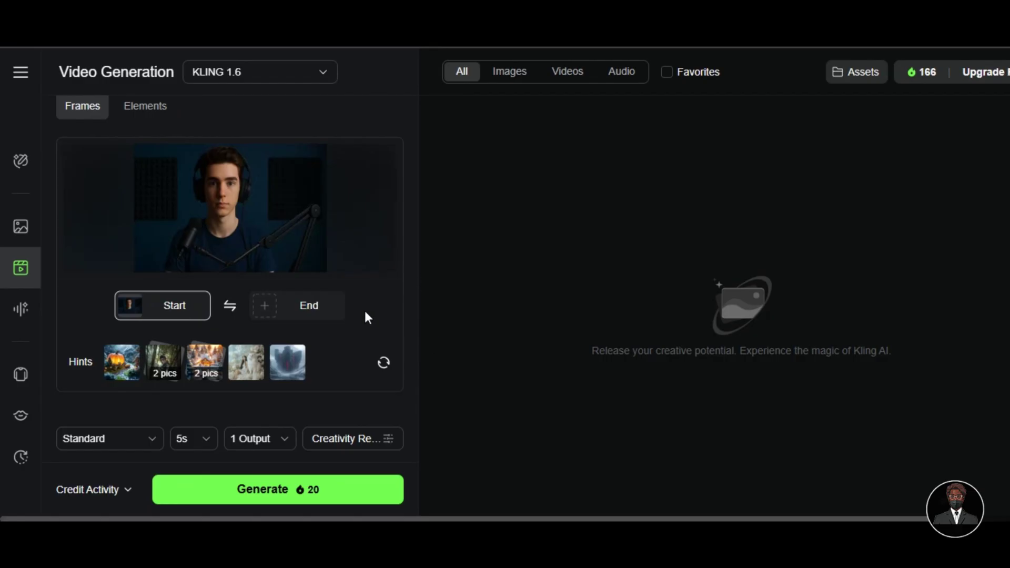
# Enter the prompt 'A lively 3D character speaking to the camera with expressive' and set length to 5s.
pyautogui.scroll(-2, 364, 308)
pyautogui.scroll(-2, 364, 308)
pyautogui.click(205, 291)
pyautogui.write('A')
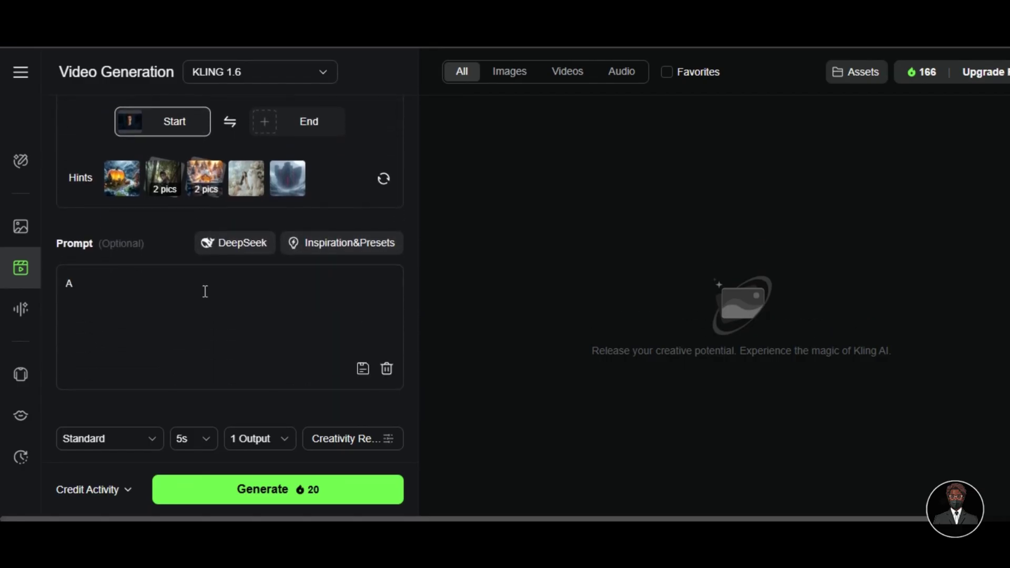
pyautogui.write(' lively 3D character speaking to the camera with expressive')
pyautogui.scroll(-1, 262, 284)
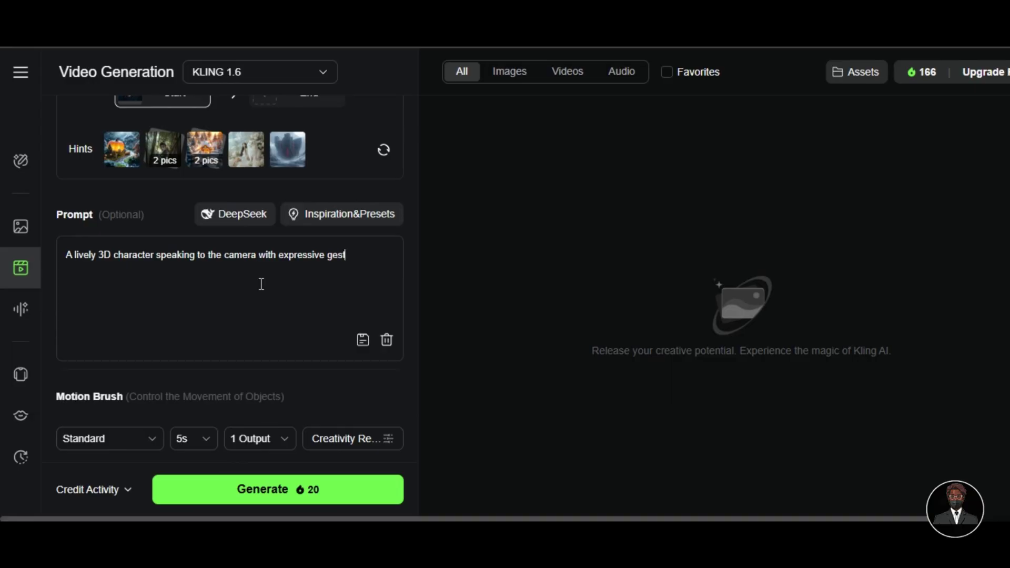
pyautogui.scroll(1, 262, 284)
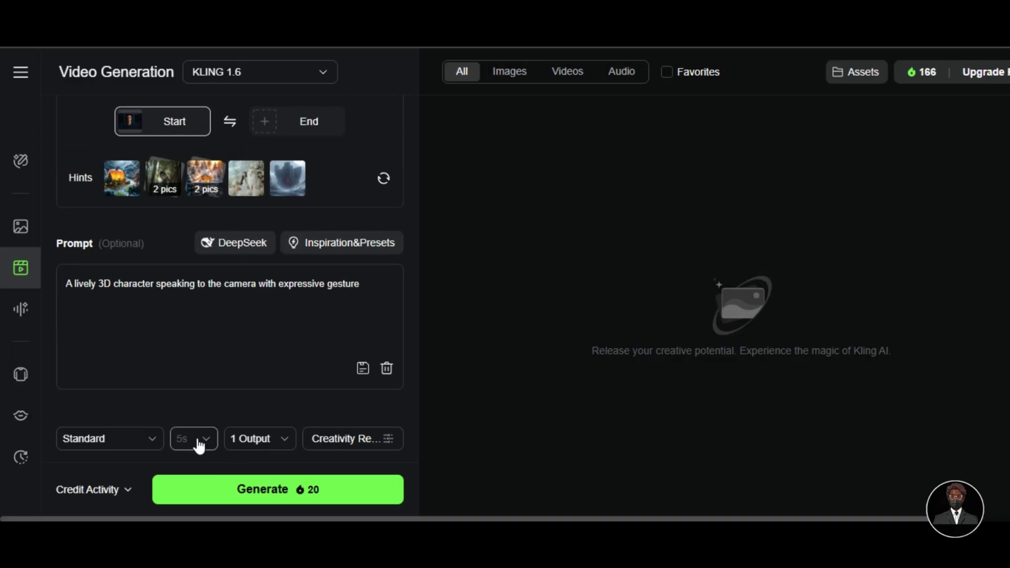
pyautogui.click(195, 440)
pyautogui.click(190, 399)
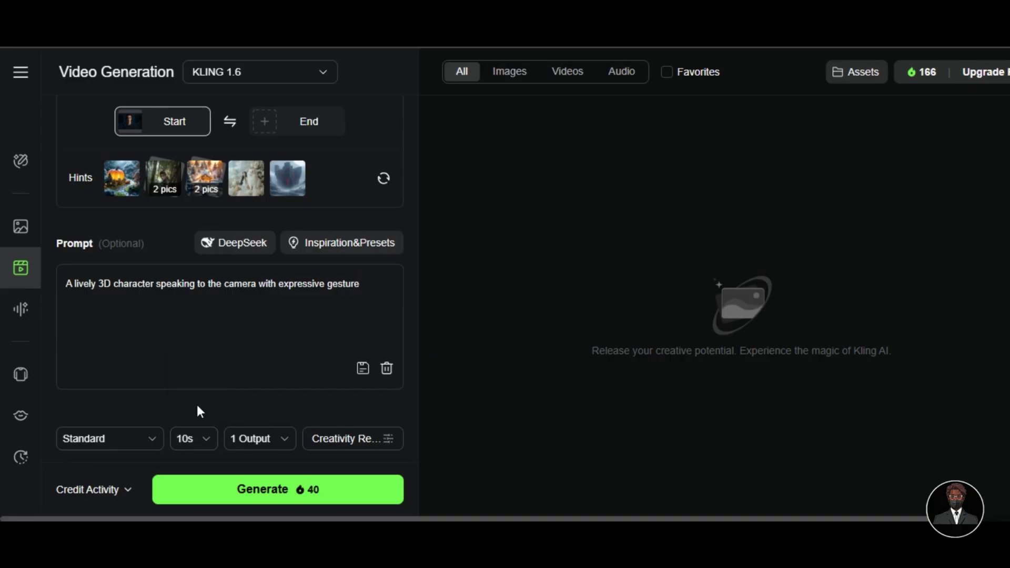
pyautogui.click(216, 442)
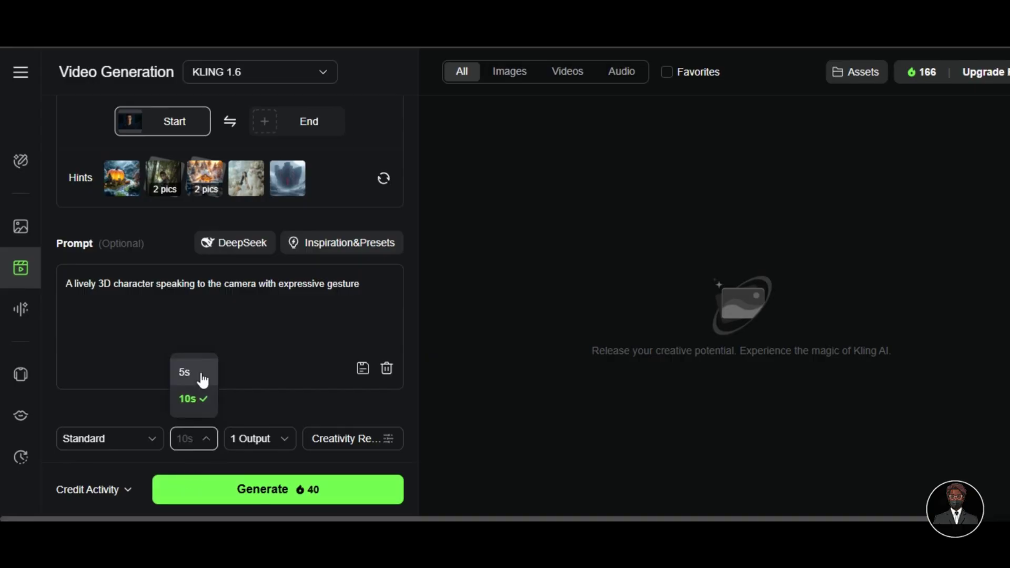
pyautogui.click(202, 379)
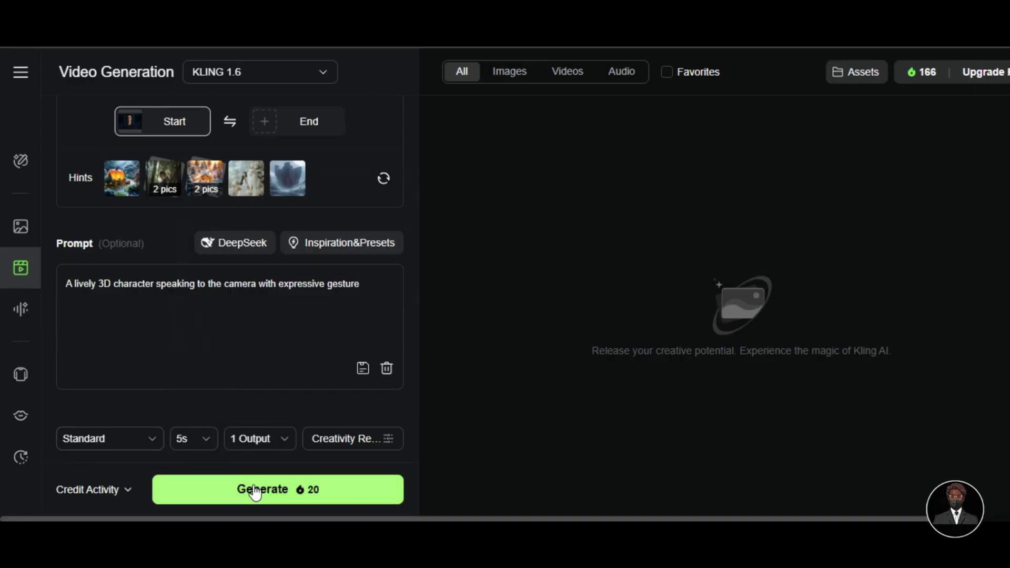
# Generate the 5-second headphone-character video and open Lip Sync on the result.
pyautogui.click(255, 492)
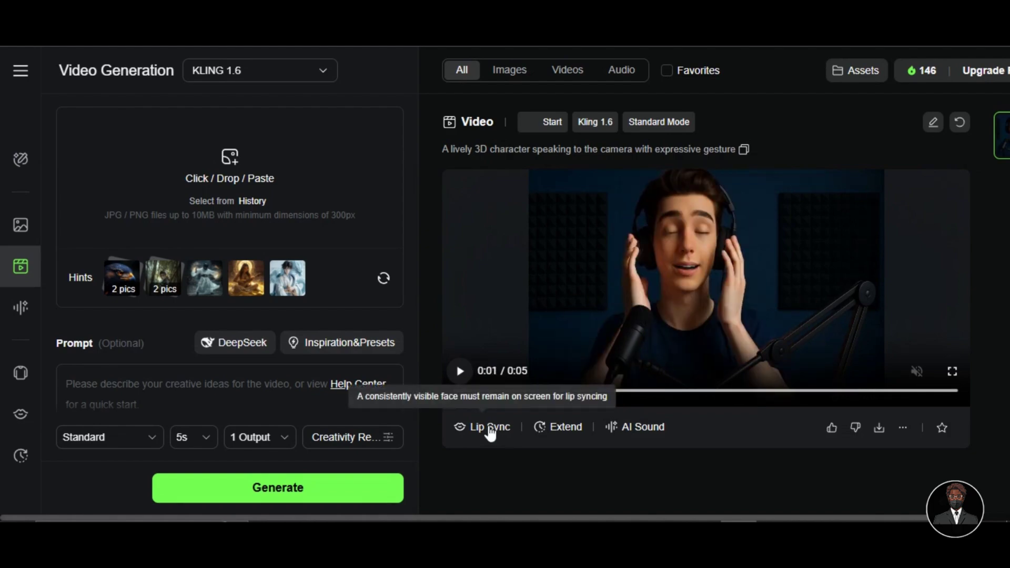
pyautogui.click(489, 428)
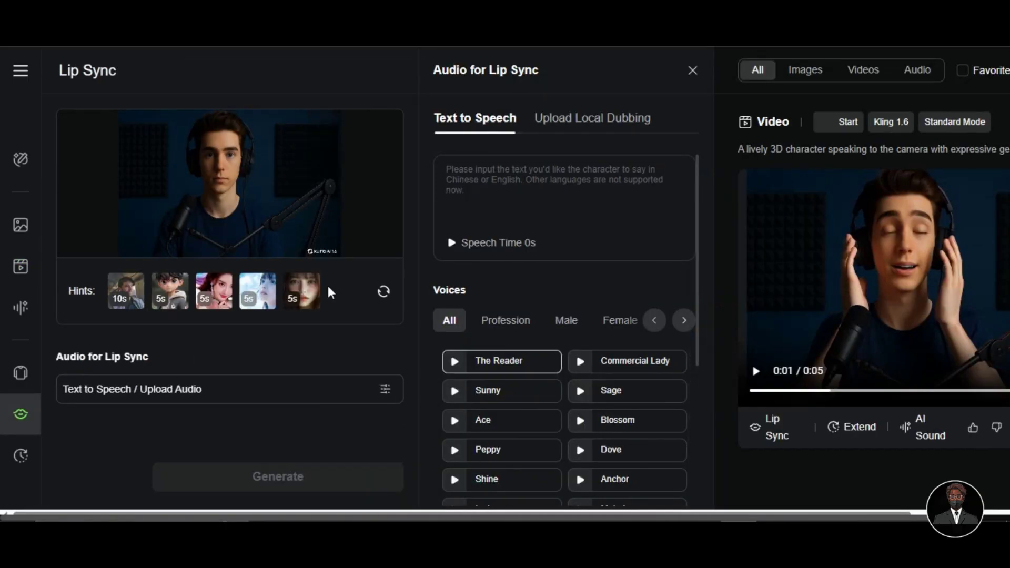
# Browse the text-to-speech voice list and pick the Anchor voice.
pyautogui.scroll(-1, 331, 293)
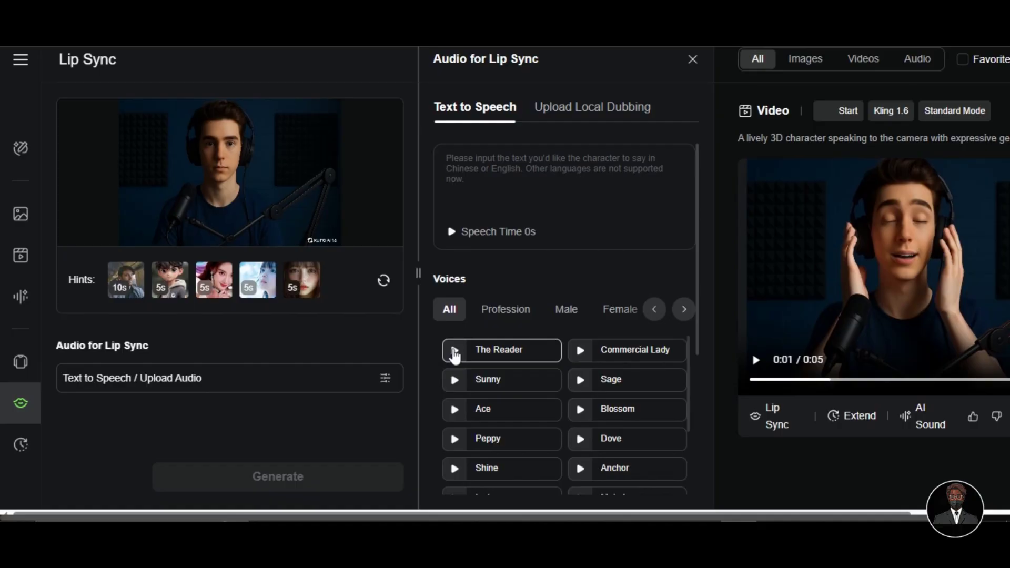
pyautogui.scroll(-5, 471, 422)
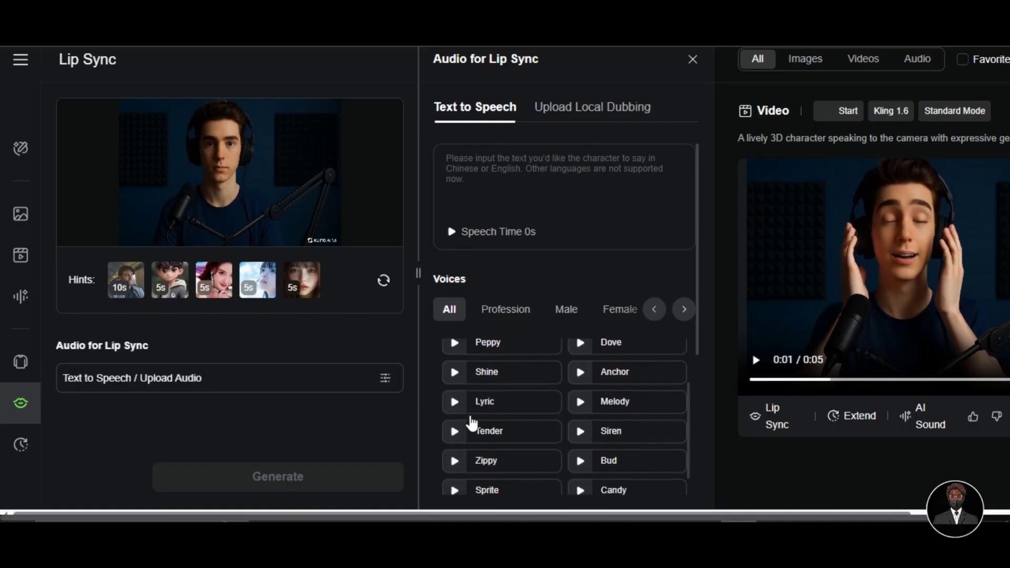
pyautogui.scroll(-1, 472, 423)
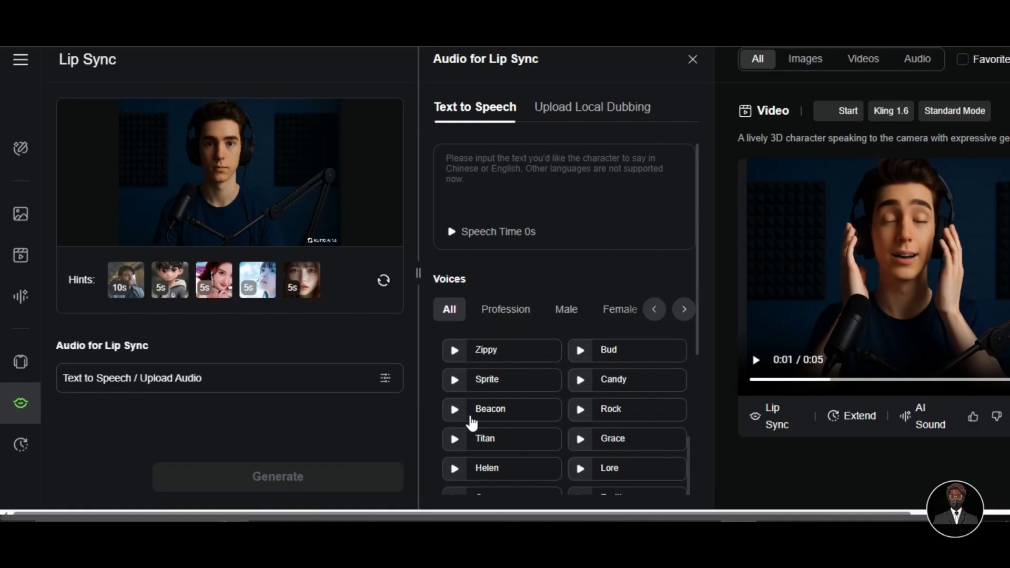
pyautogui.scroll(5, 472, 422)
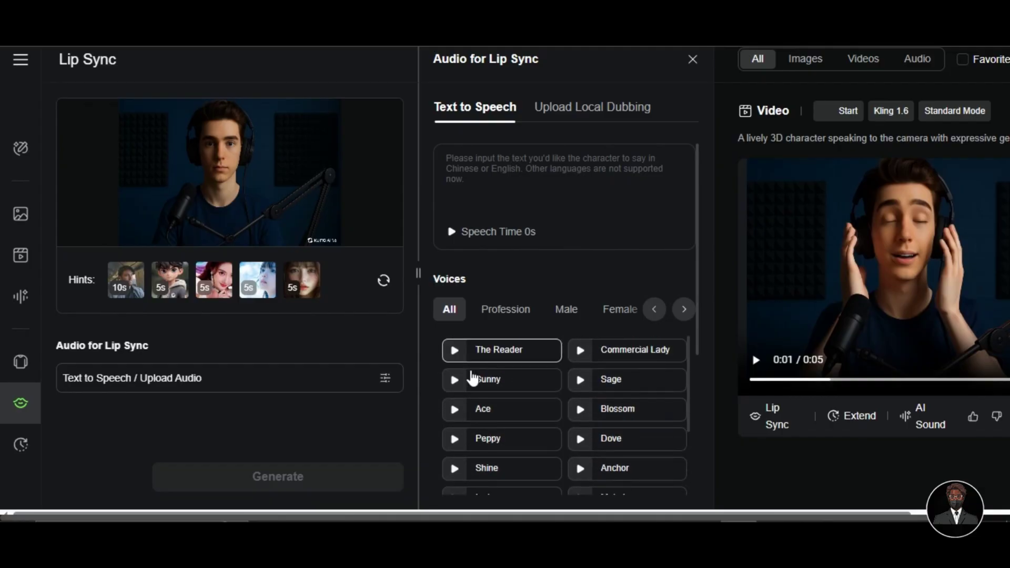
pyautogui.click(504, 315)
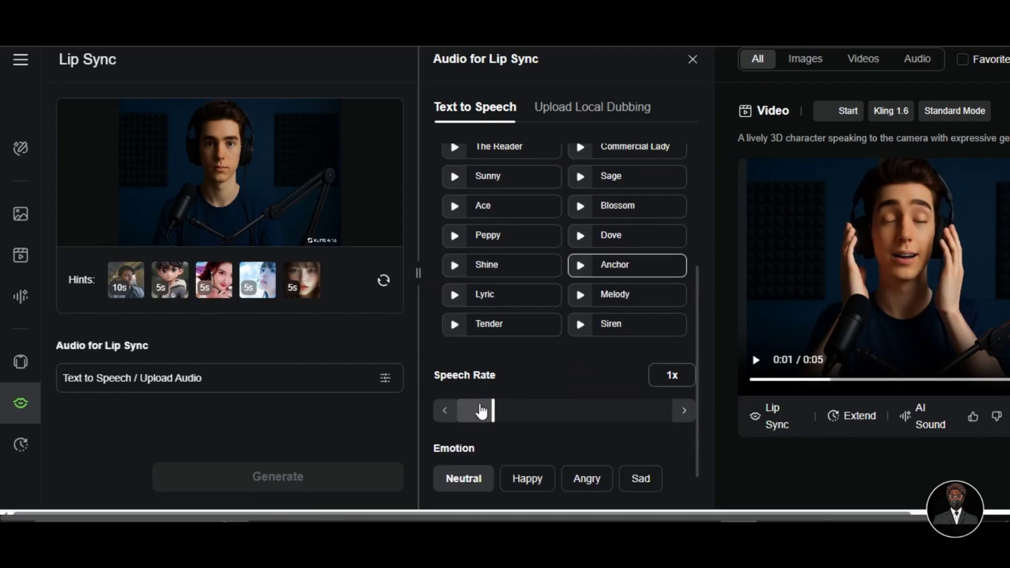
pyautogui.scroll(3, 481, 410)
pyautogui.scroll(-3, 481, 410)
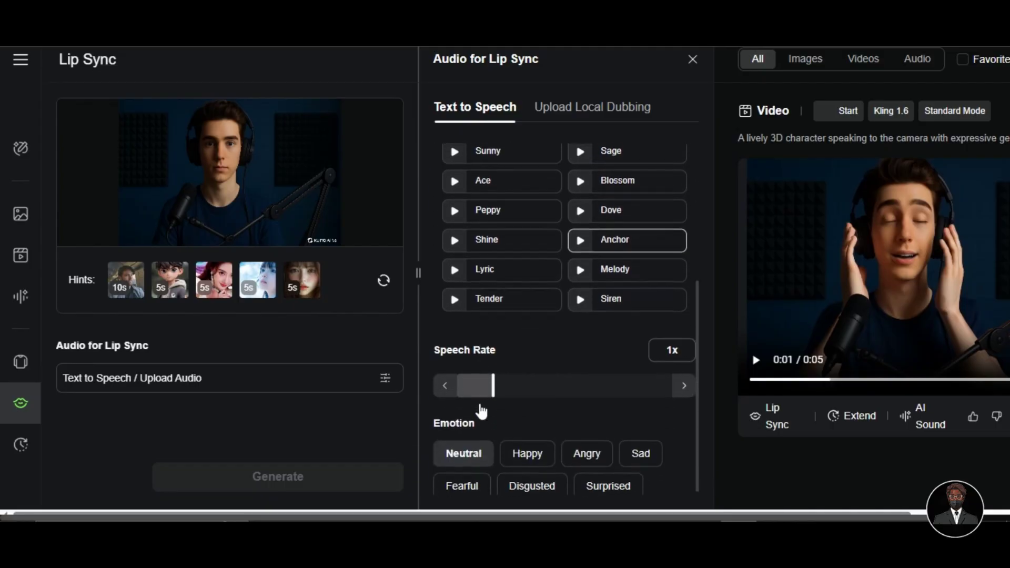
pyautogui.scroll(6, 482, 410)
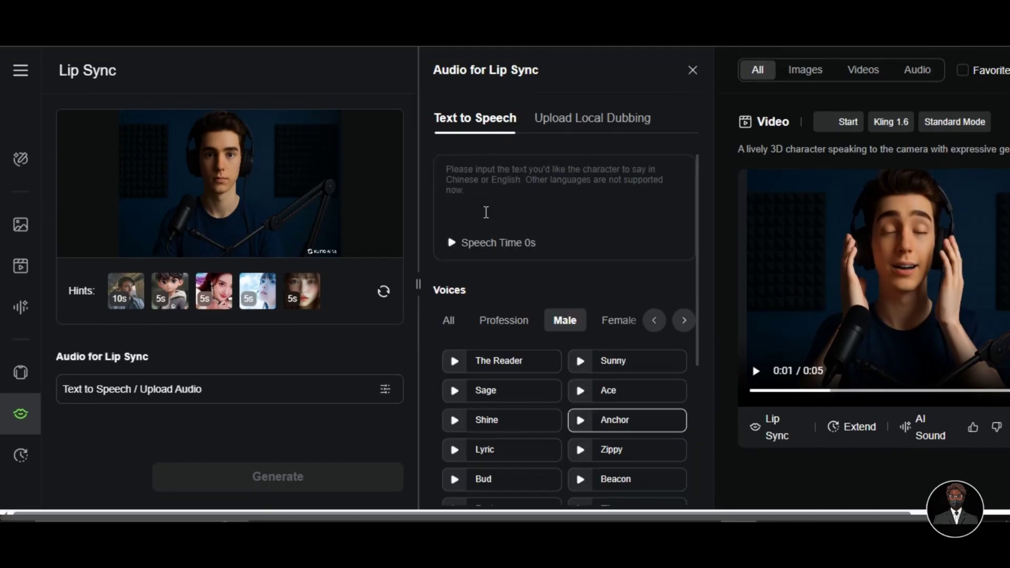
# Upload the ElevenLabs 27_46 narration, trim it to 5 seconds, and generate the lip sync.
pyautogui.click(578, 121)
pyautogui.click(562, 165)
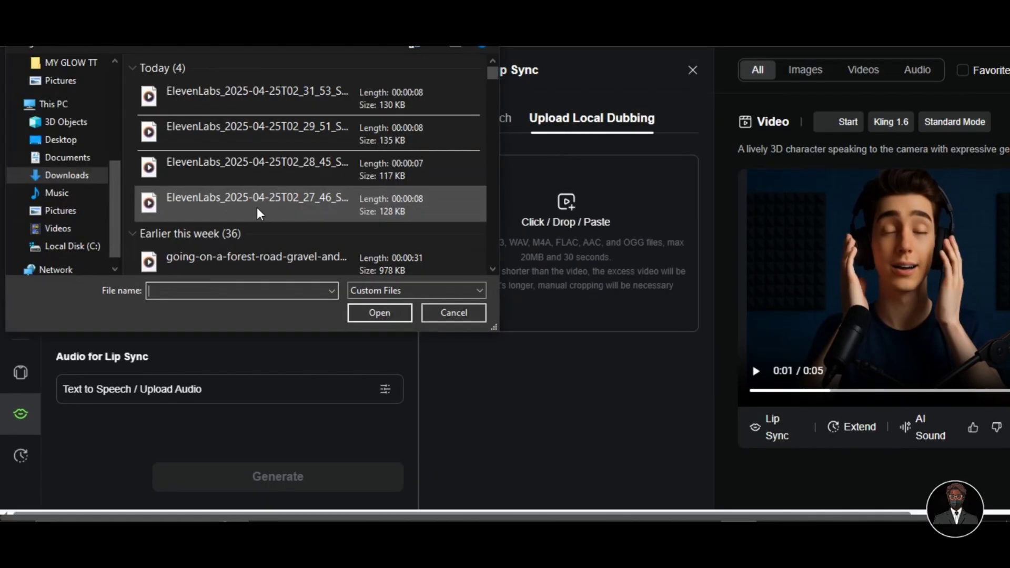
pyautogui.click(257, 208)
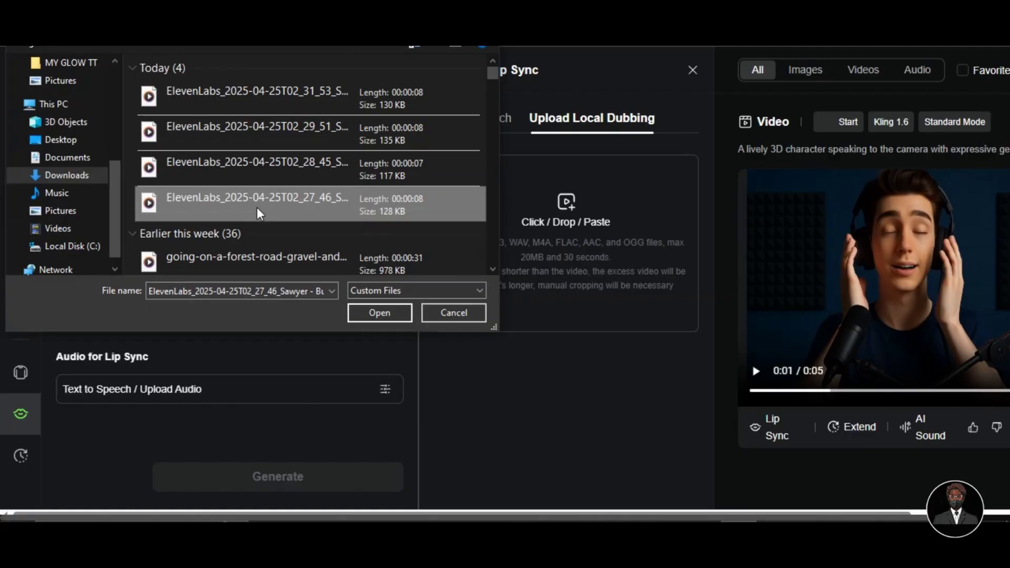
pyautogui.click(379, 314)
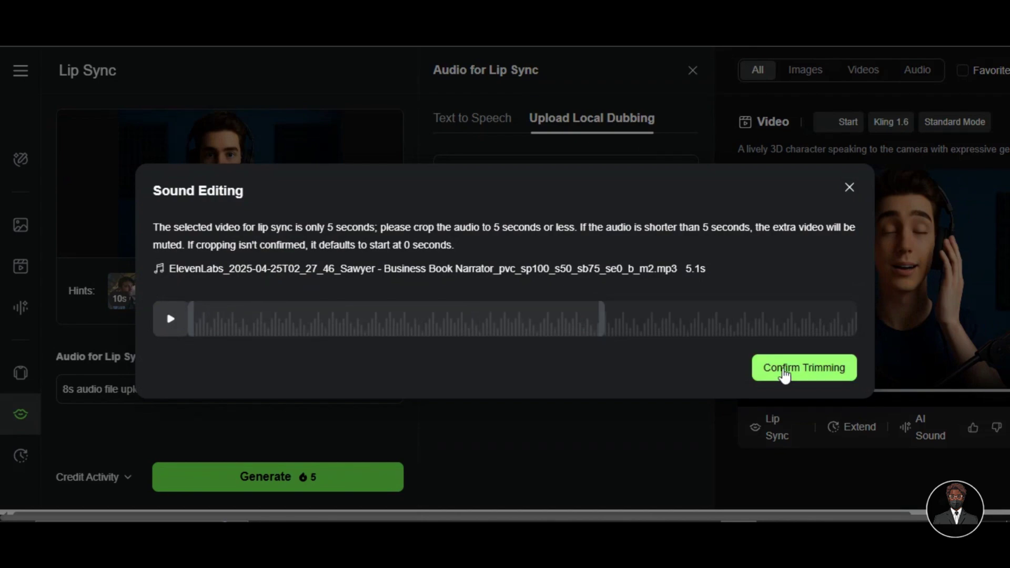
pyautogui.click(783, 370)
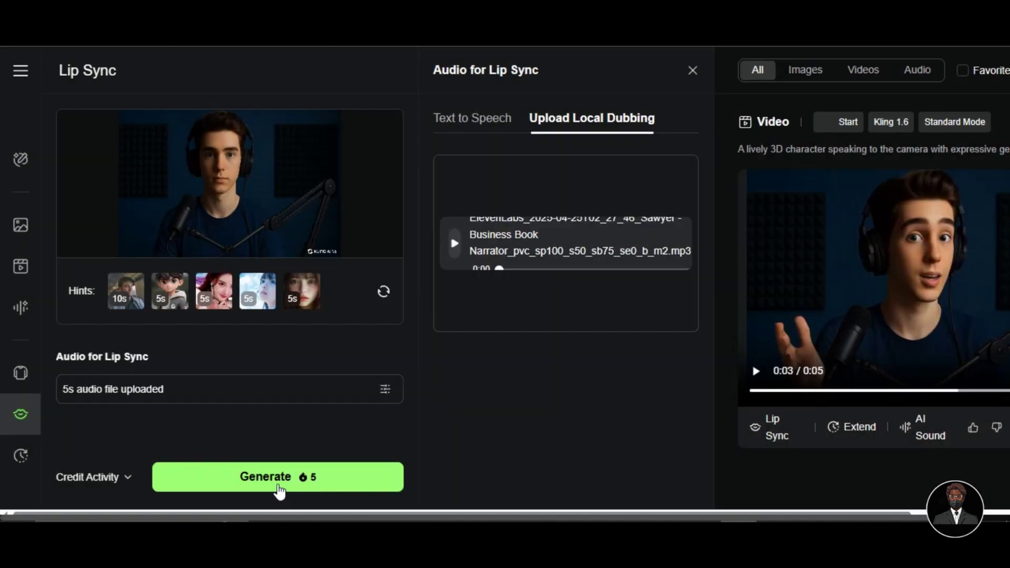
pyautogui.click(278, 484)
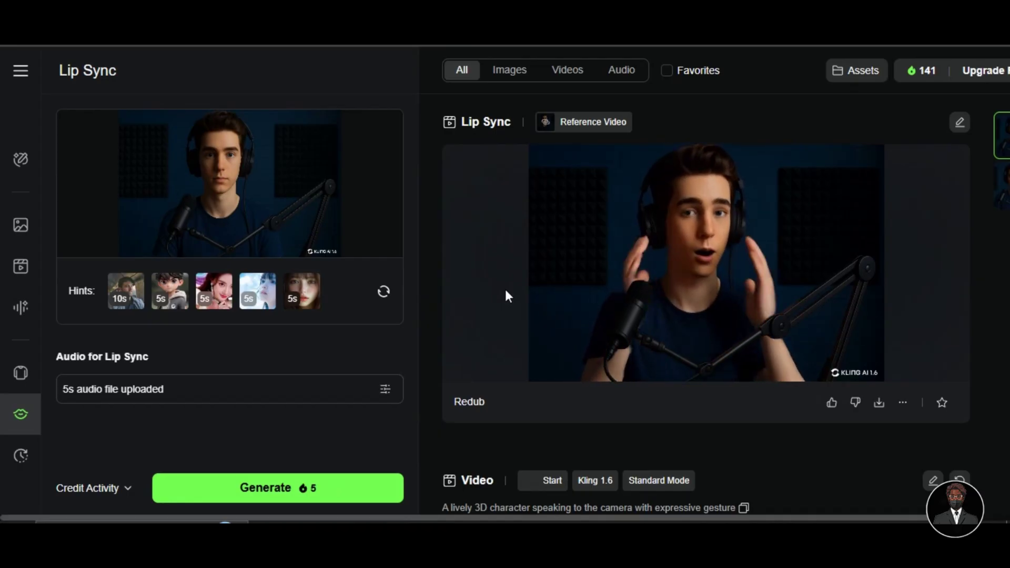
# Prompt 'A lively 3D character talking to the camera with expressive' on the cartoon start frame and generate.
pyautogui.click(506, 296)
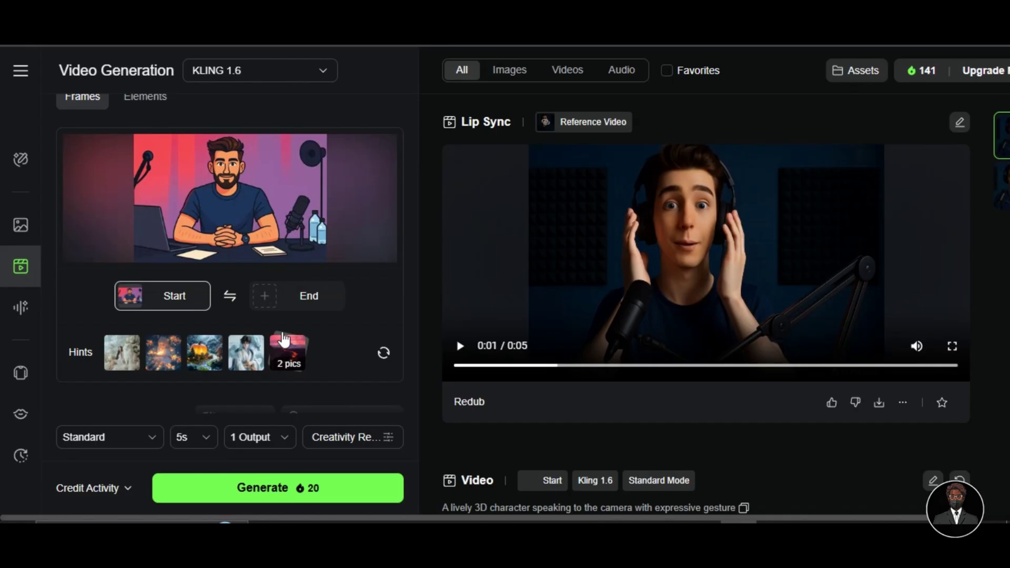
pyautogui.scroll(-4, 283, 340)
pyautogui.click(331, 305)
pyautogui.write('A lively 3D character talking to the camera with expressive hand gestures')
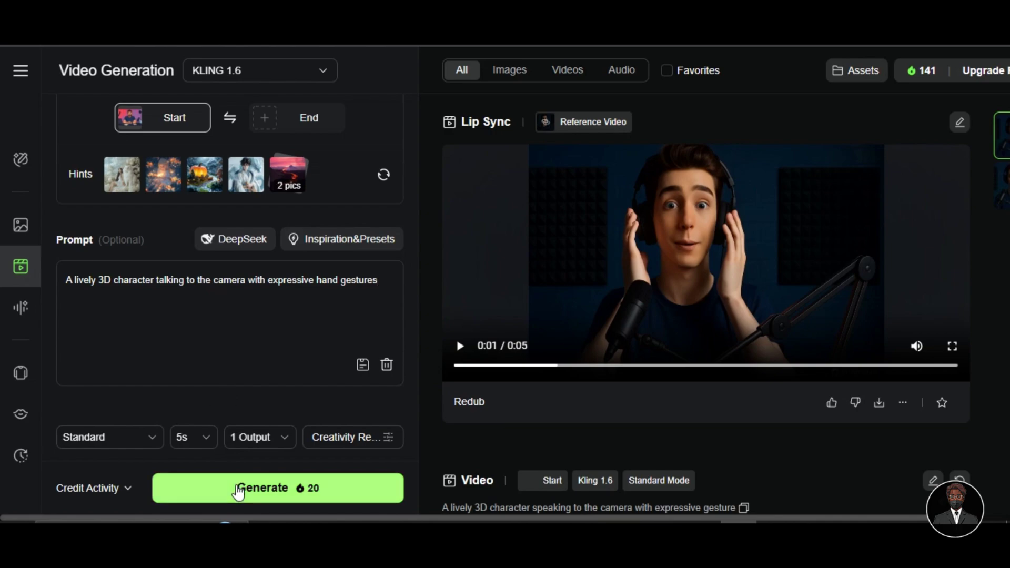
pyautogui.click(238, 489)
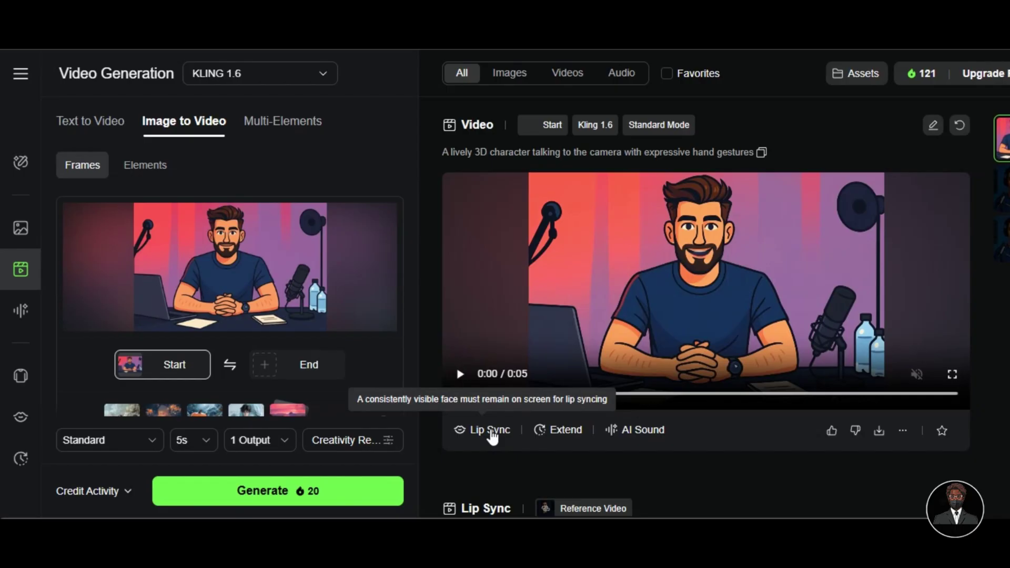
# Lip-sync the cartoon video with an uploaded ElevenLabs narration trimmed to 5 seconds, then pause the result.
pyautogui.click(484, 430)
pyautogui.click(579, 124)
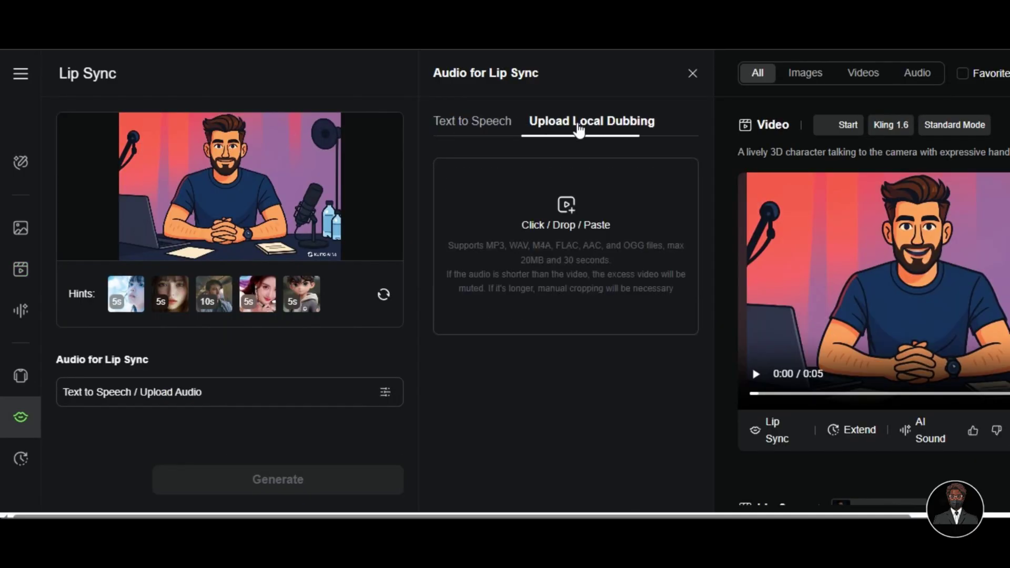
pyautogui.click(568, 174)
pyautogui.click(350, 315)
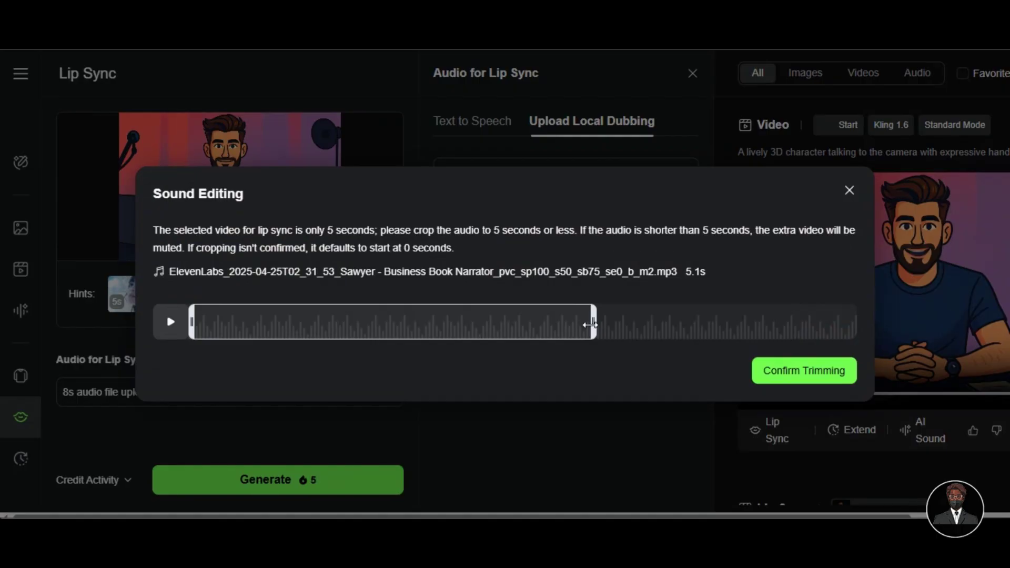
pyautogui.click(762, 369)
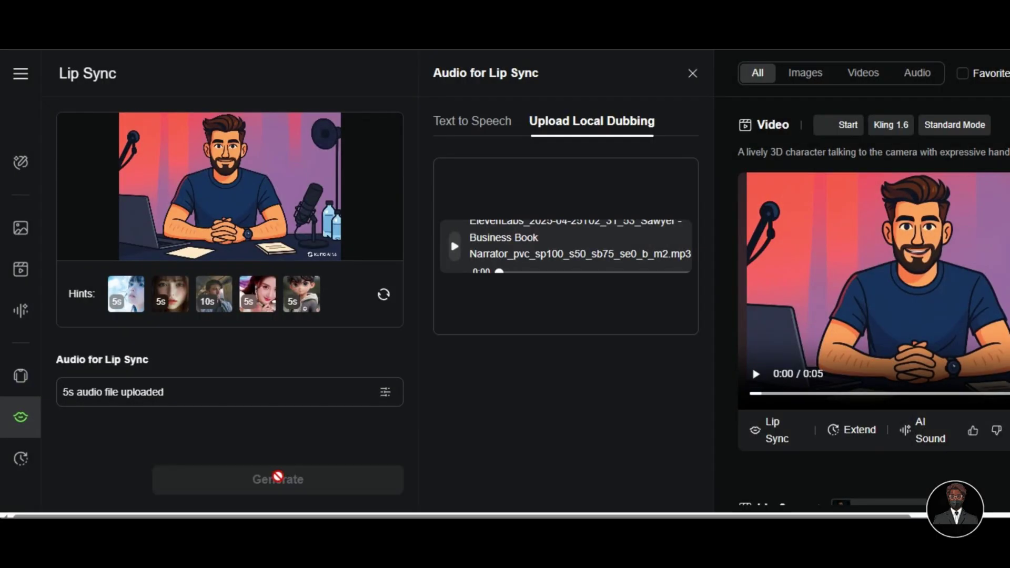
pyautogui.click(278, 478)
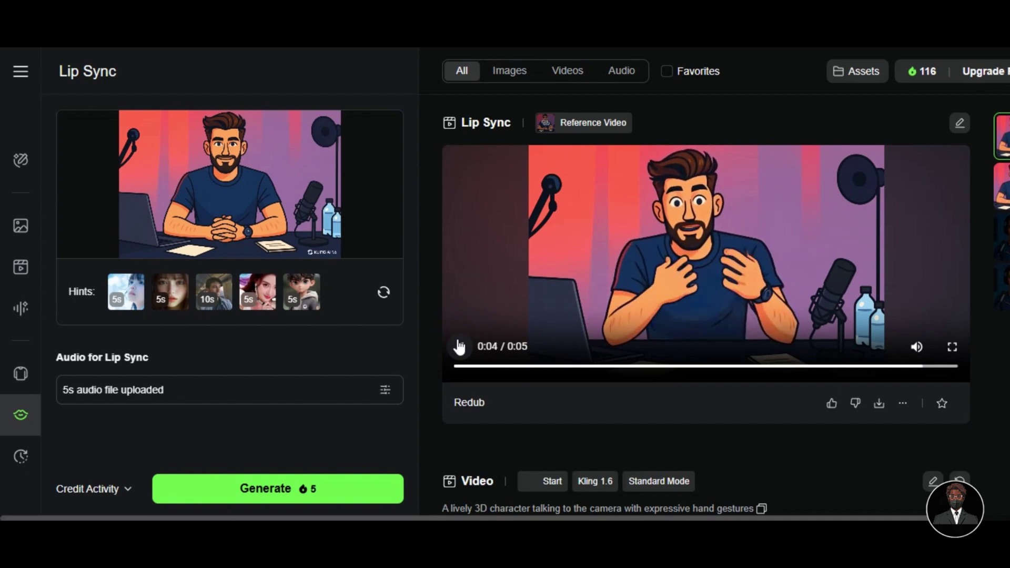
pyautogui.click(439, 350)
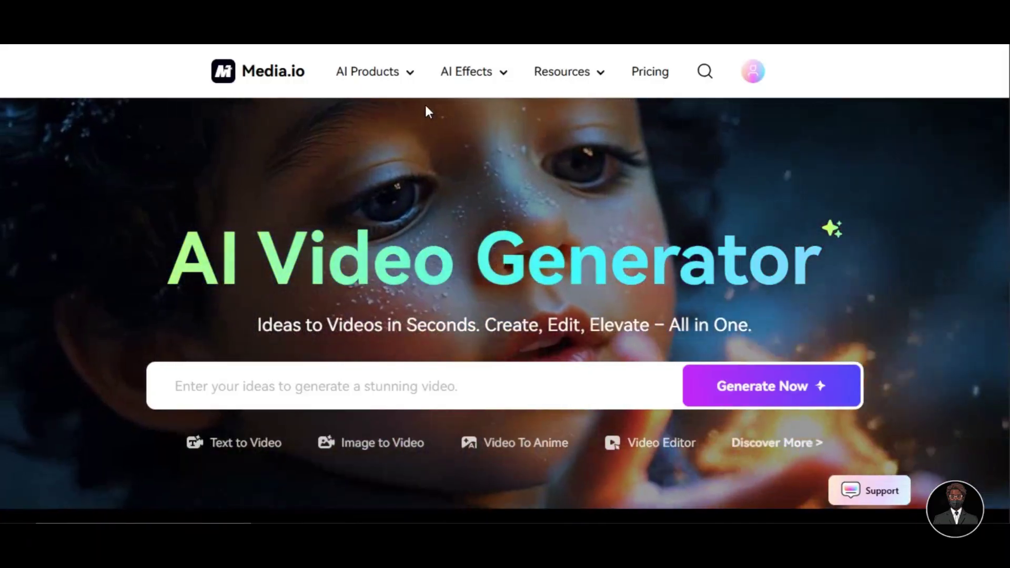
# Open Media.io's video watermark remover and continue to AniEraser's online remover.
pyautogui.moveTo(416, 86)
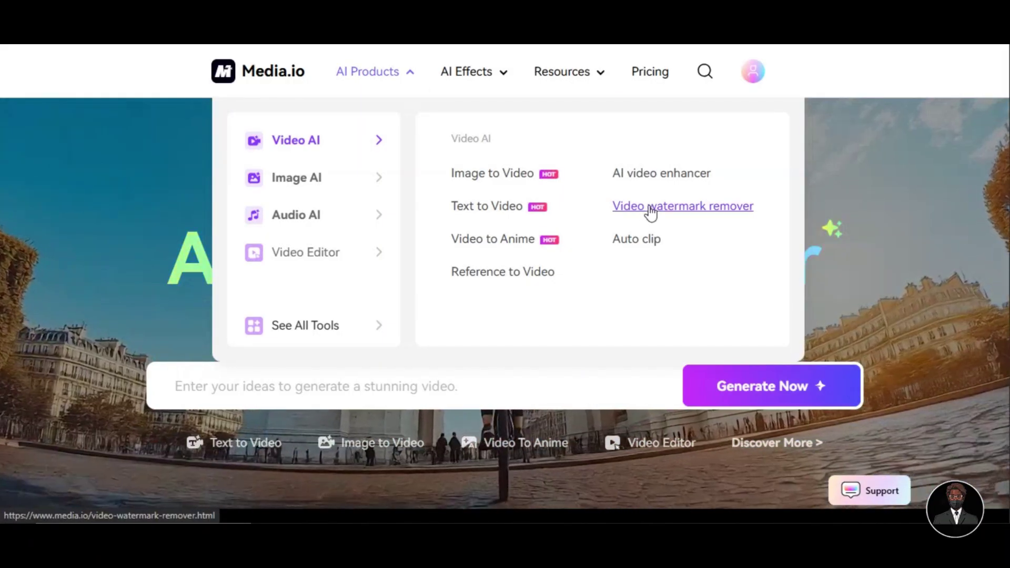
pyautogui.click(650, 211)
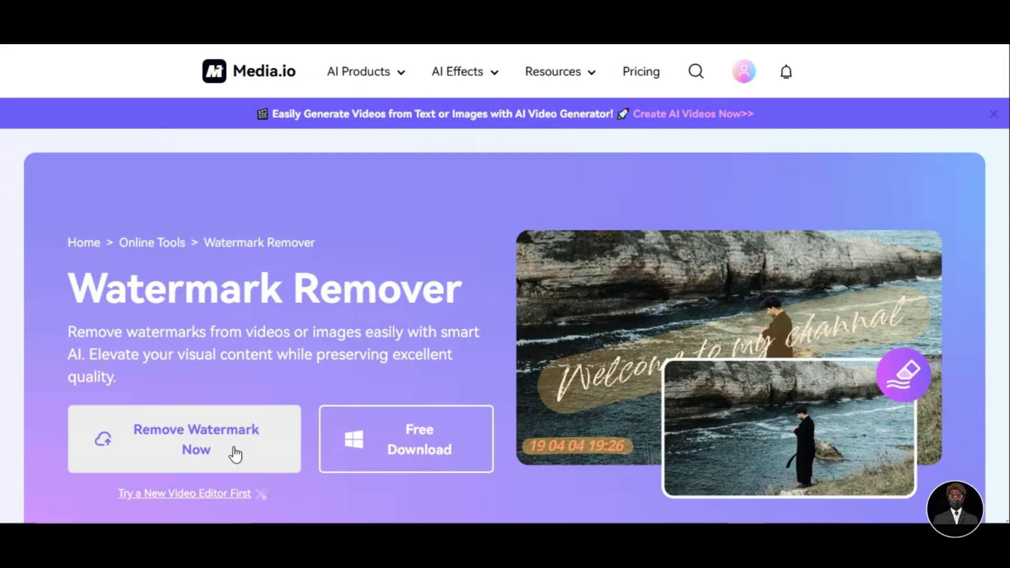
pyautogui.click(235, 453)
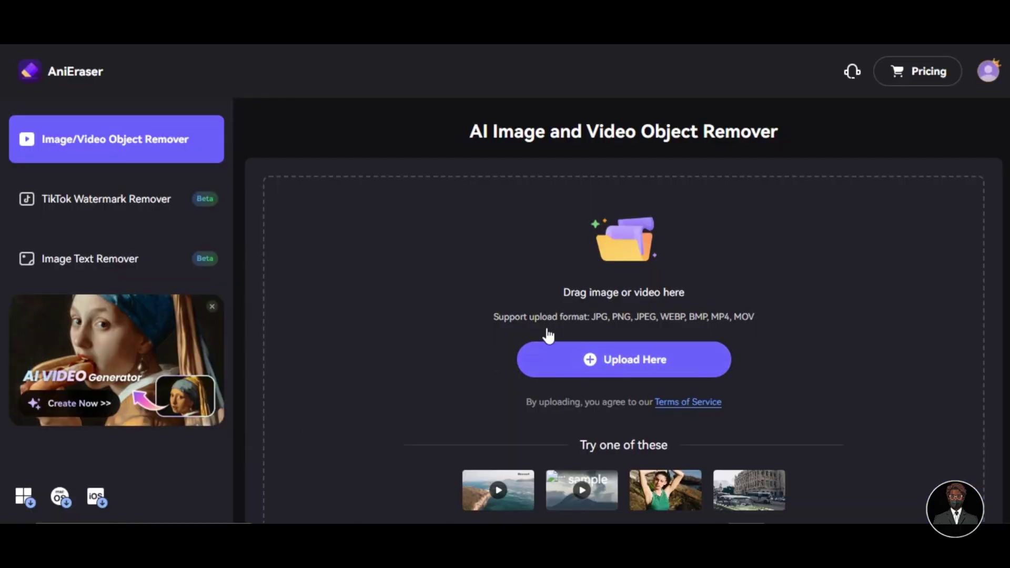
# Load the cartoon video, enlarge the brush, and remove the painted KLING AI watermark.
pyautogui.click(576, 360)
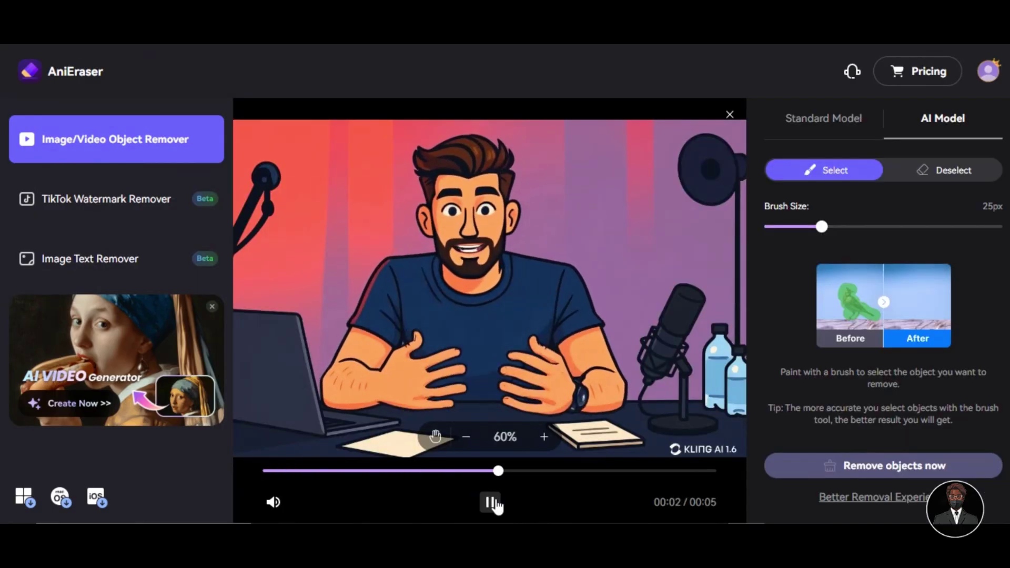
pyautogui.moveTo(821, 226)
pyautogui.mouseDown()
pyautogui.moveTo(914, 225)
pyautogui.moveTo(879, 226)
pyautogui.mouseUp()
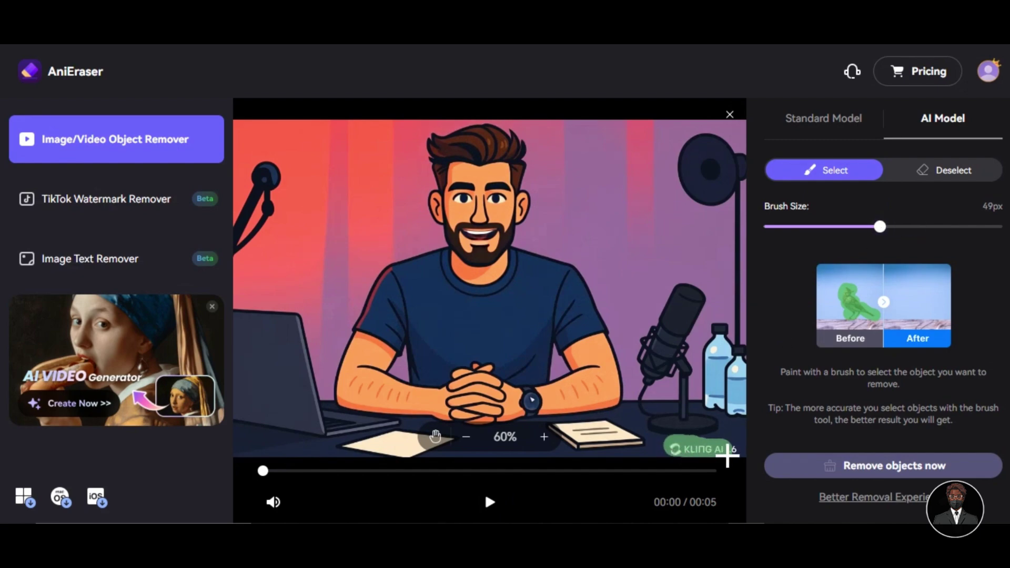
pyautogui.click(815, 466)
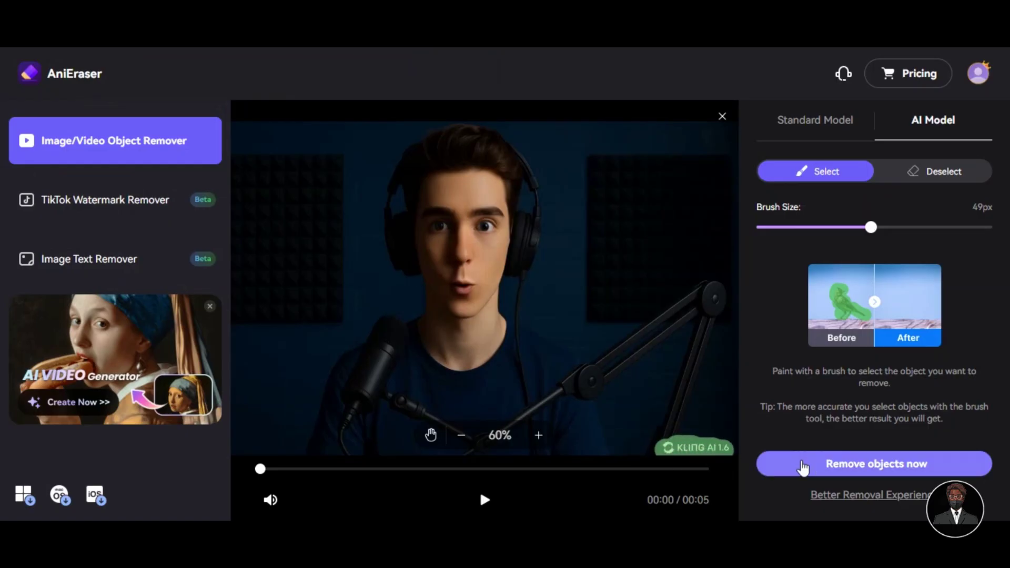
pyautogui.click(803, 467)
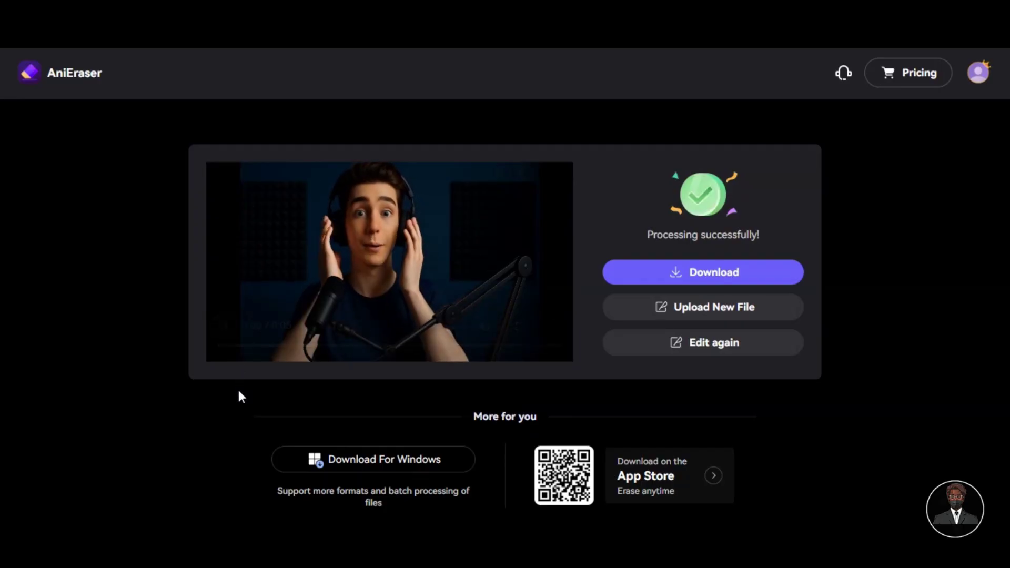